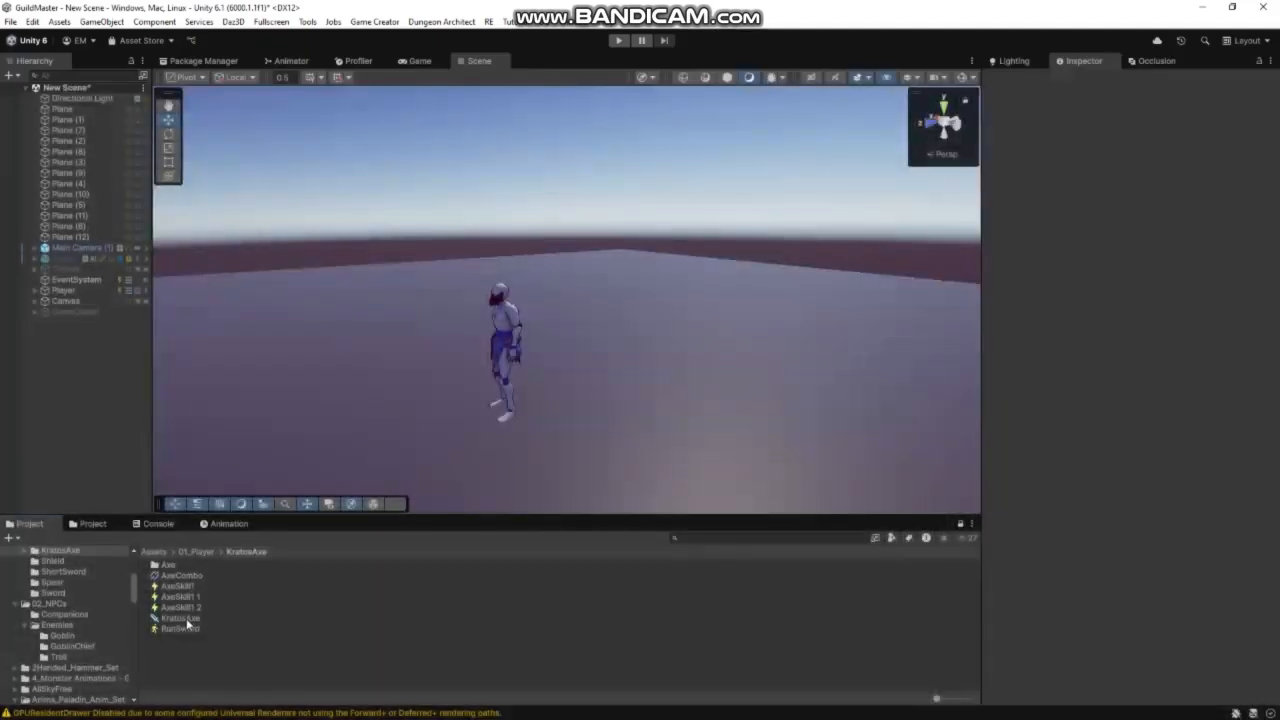
Browse the Game Creator melee asset types that can be created in the KratosAxe folder
left_click(180, 618)
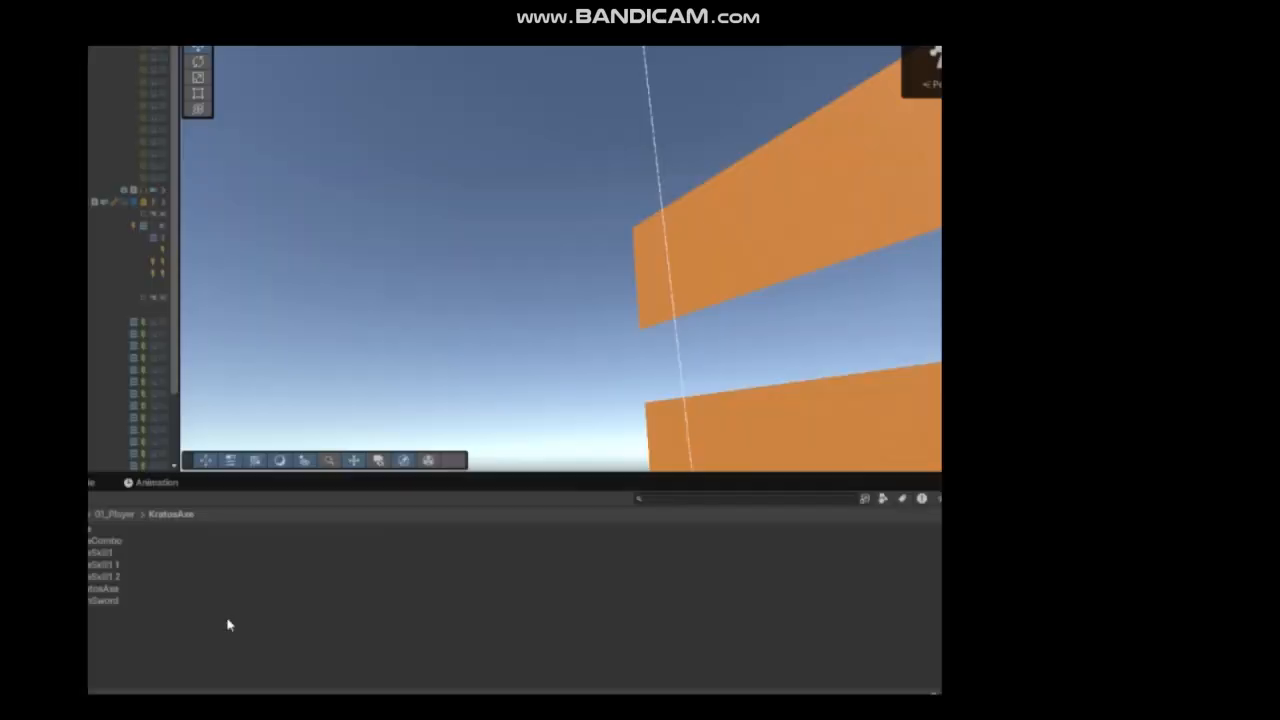
right_click(209, 646)
mouse_move(390, 214)
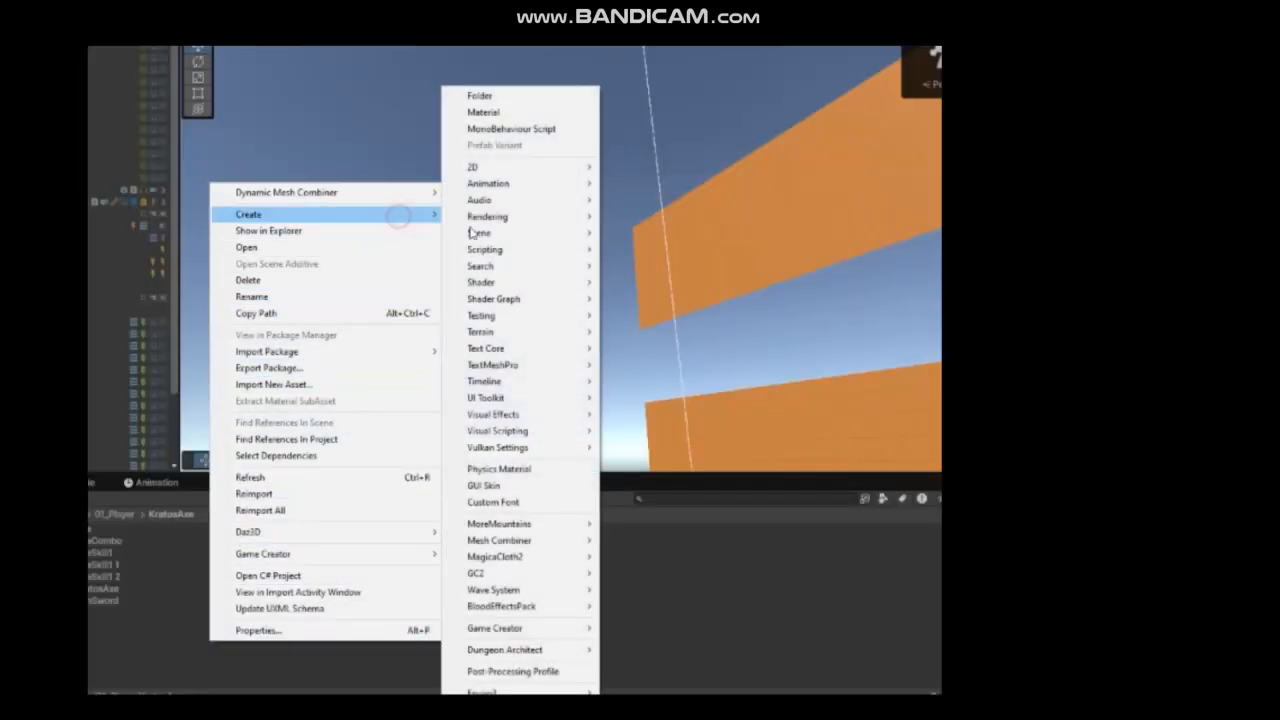
mouse_move(542, 628)
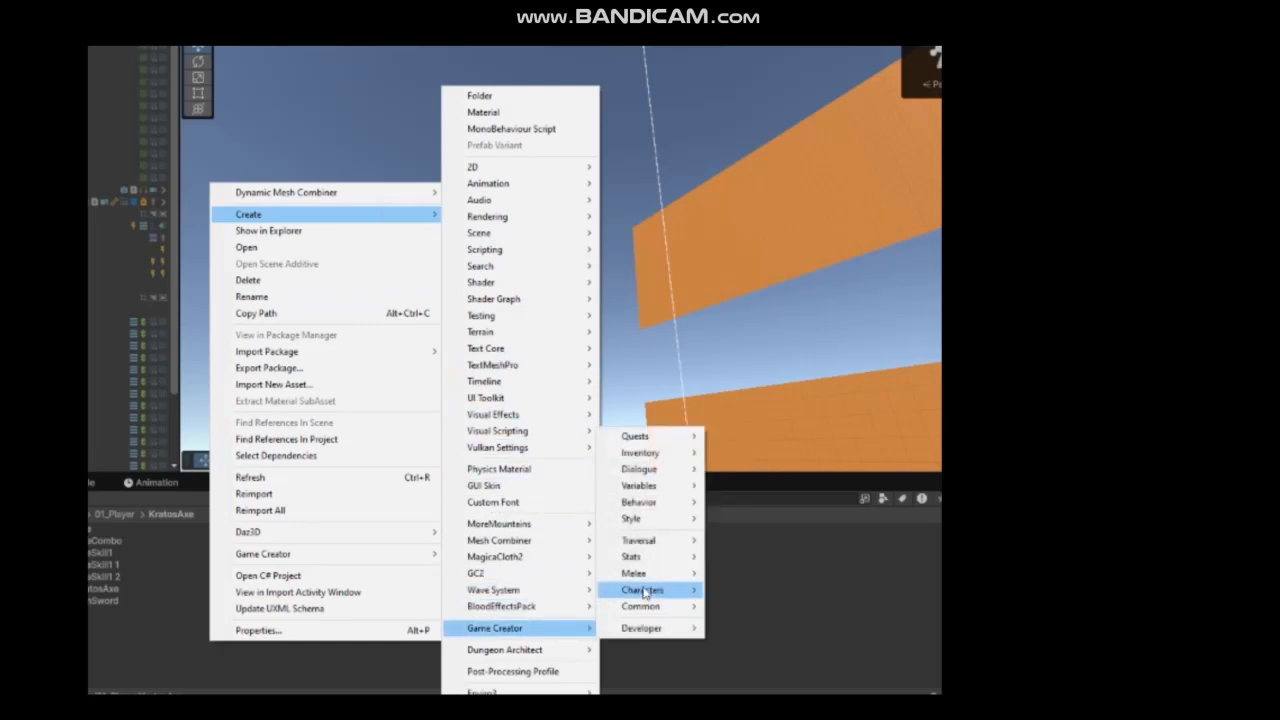
mouse_move(655, 573)
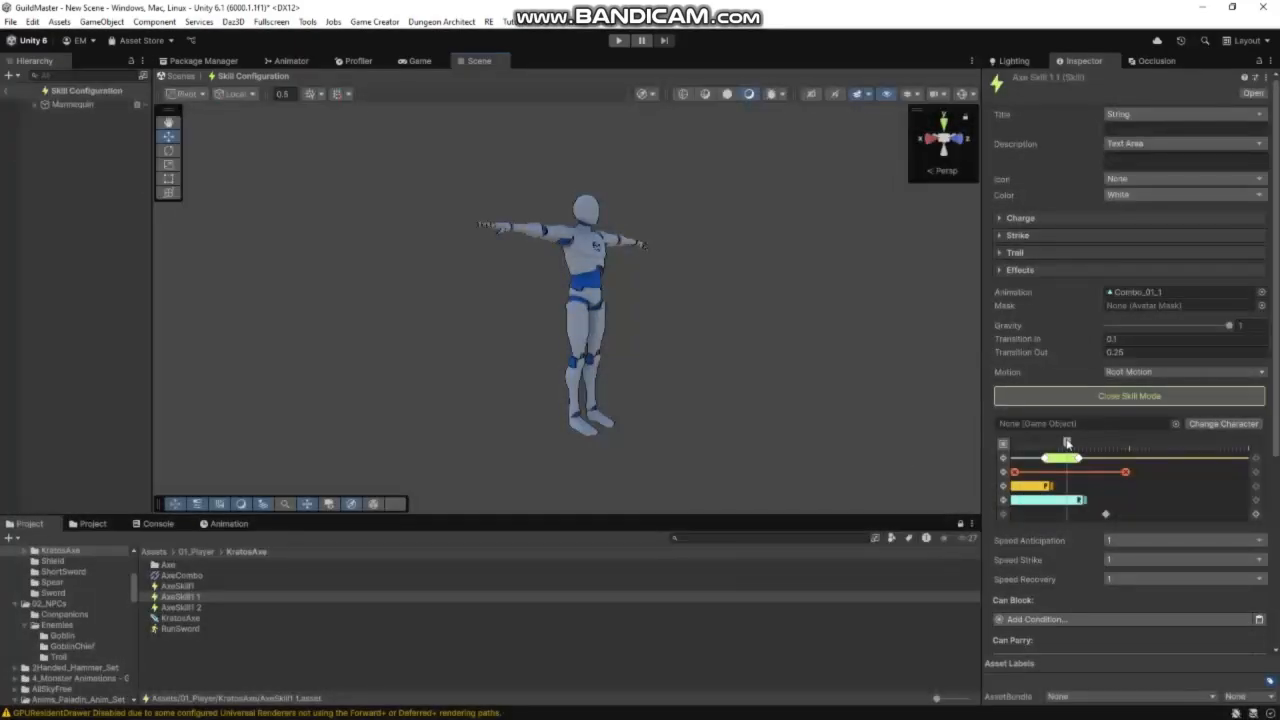
Preview the AxeSkill1 1 animation up to its signal marker and inspect the throw signal, closing skill mode
left_click_drag(1072, 443, 1105, 443)
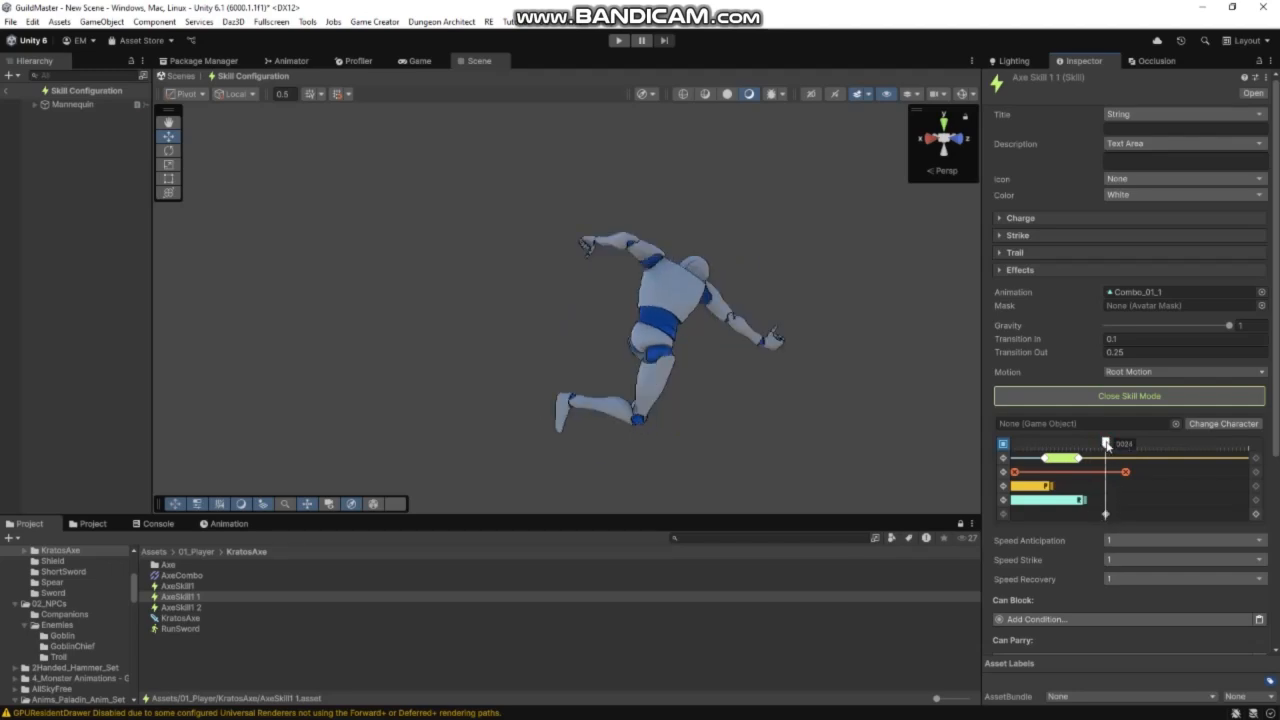
left_click(1105, 514)
scroll(1083, 552, "down", 1)
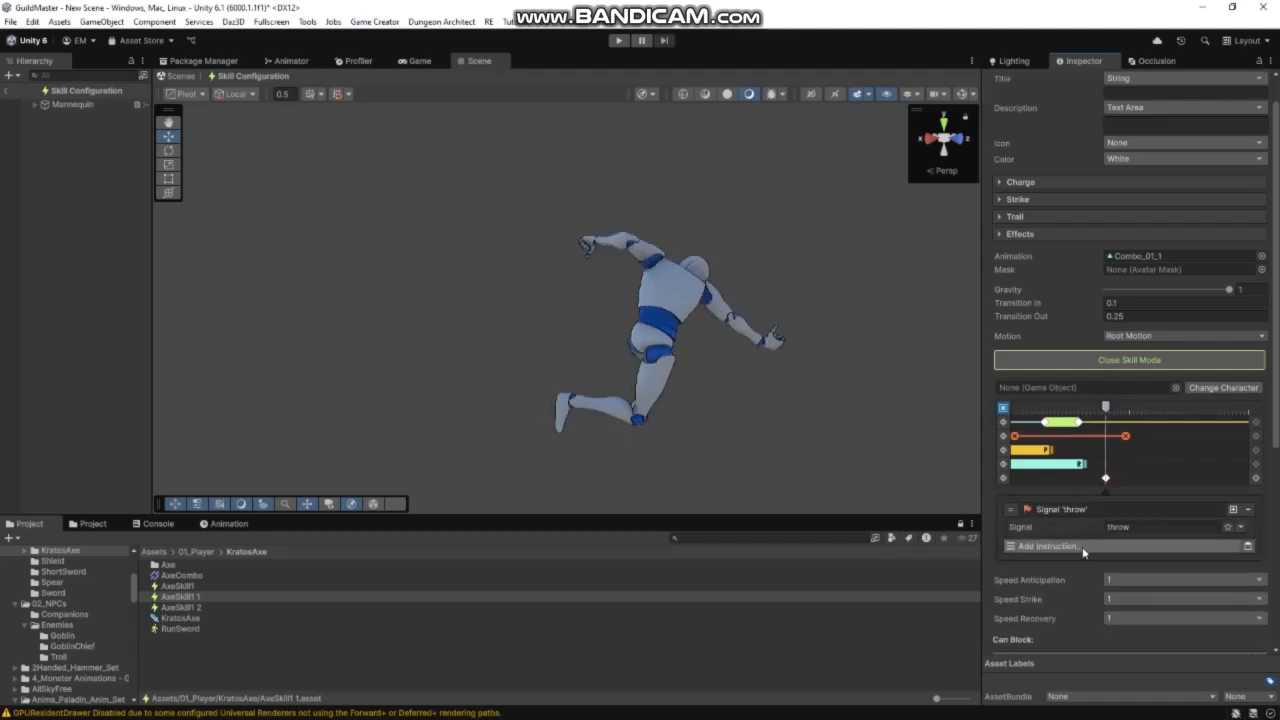
left_click(1103, 361)
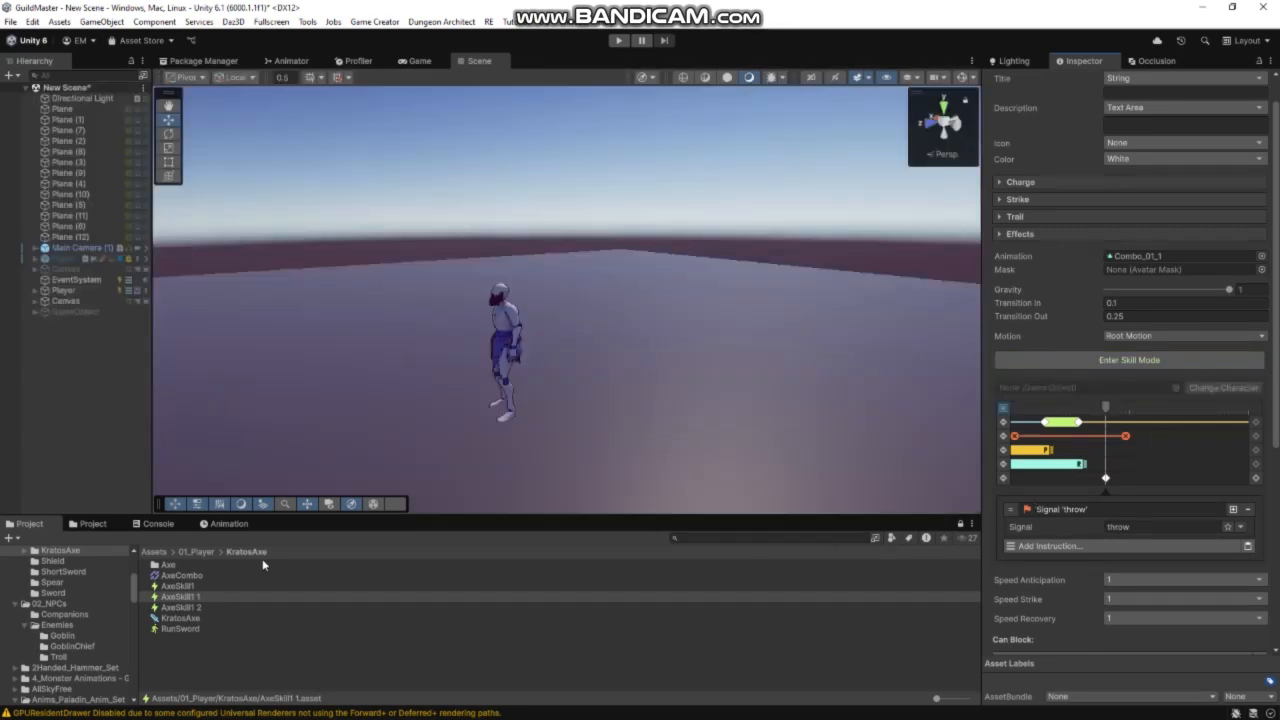
Inspect the second skill entry in AxeCombo and the details of its Player throwed condition
left_click(195, 568)
left_click(185, 576)
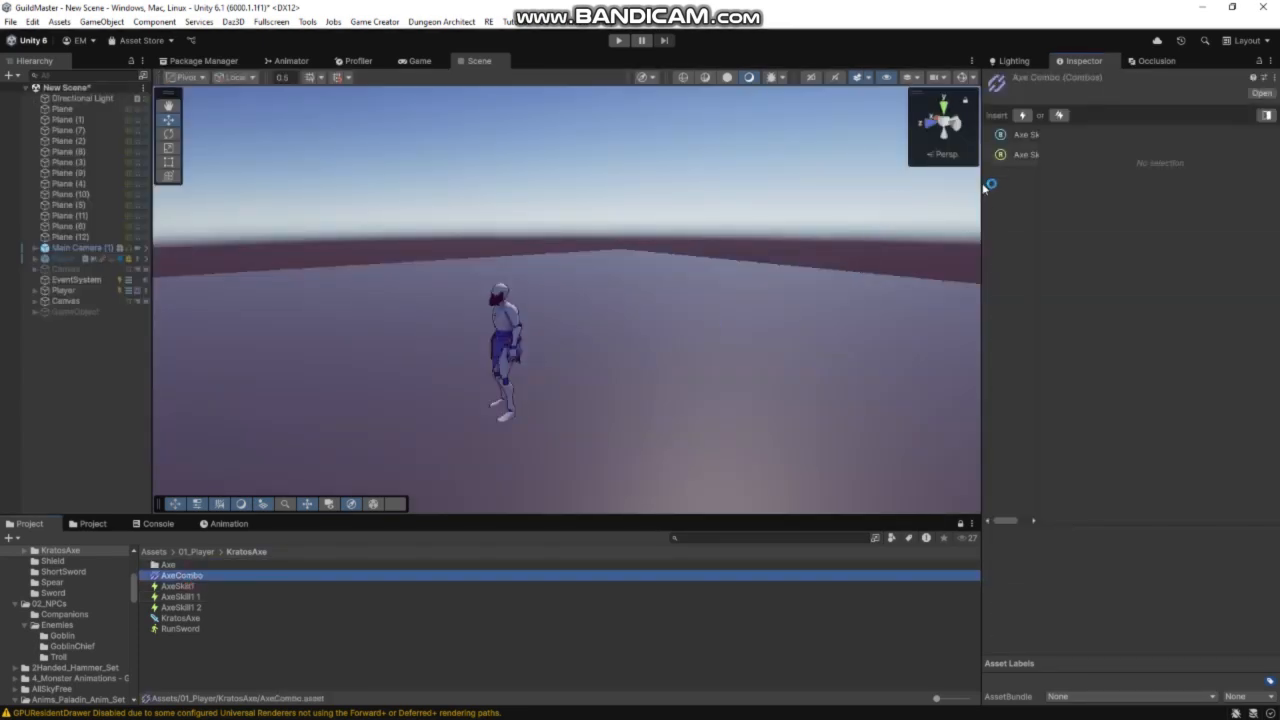
left_click(1016, 155)
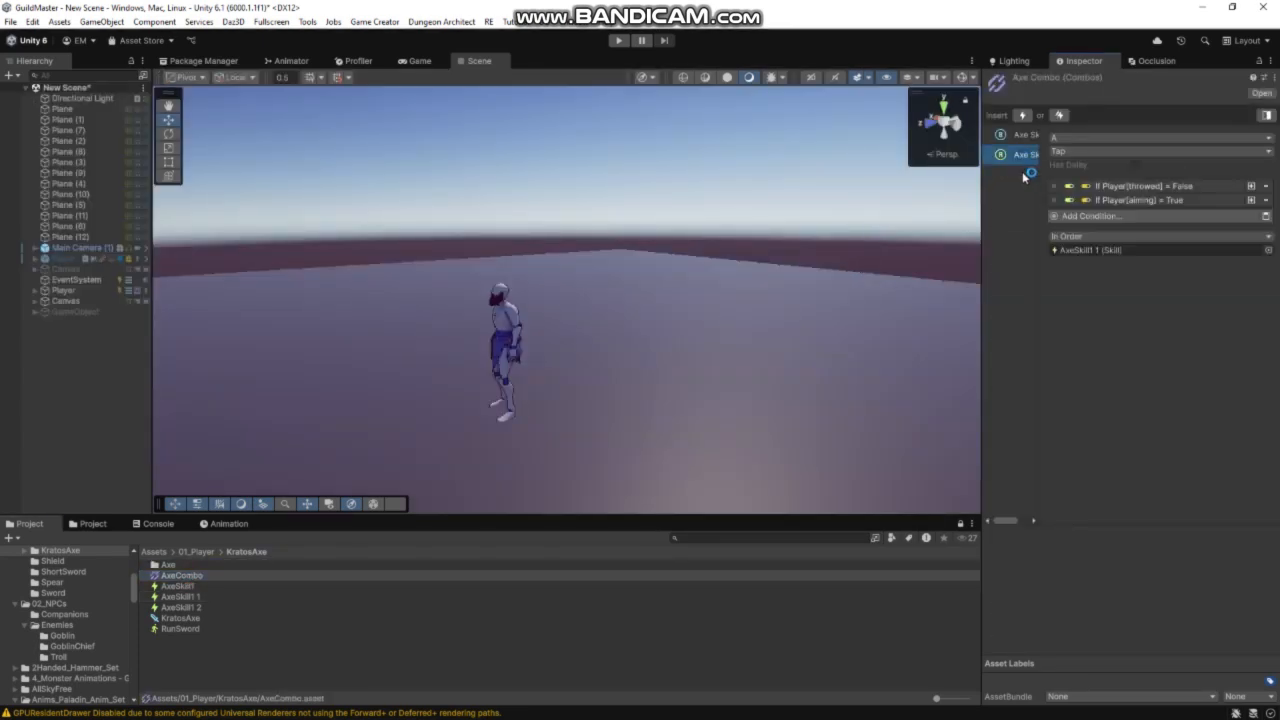
left_click(1176, 188)
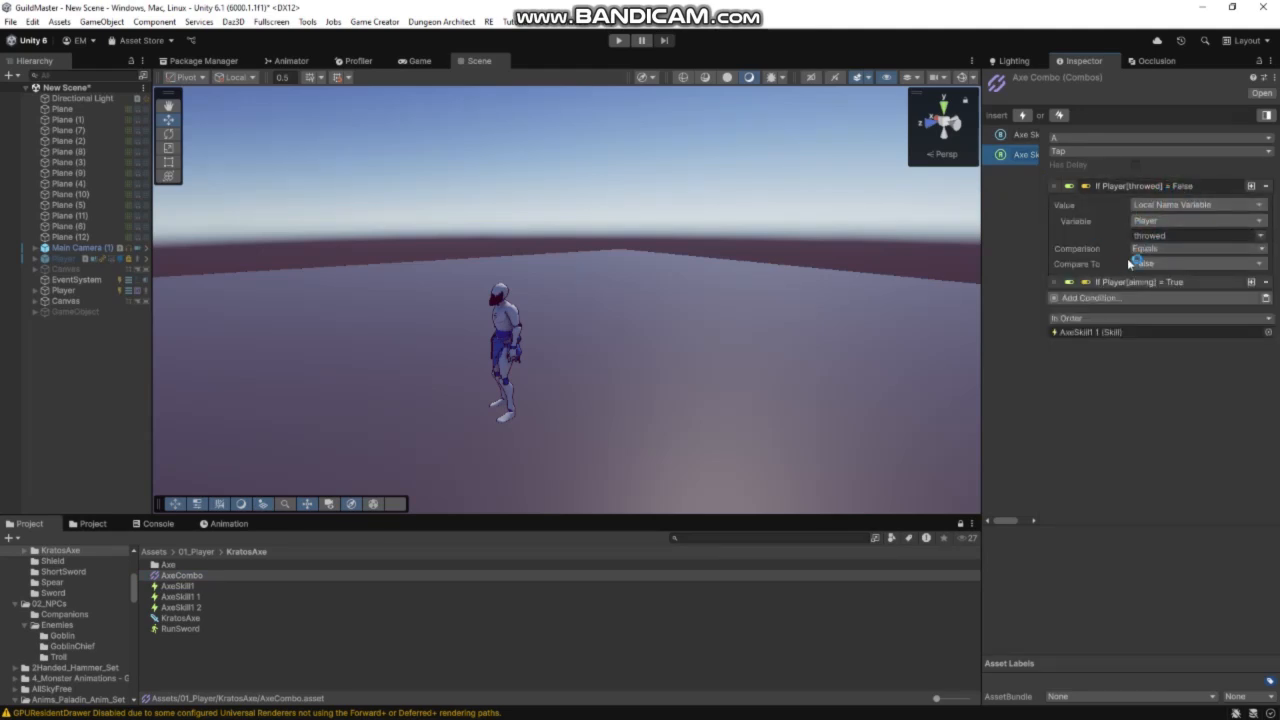
Inspect the Player object's local name variables in the scene
left_click(64, 290)
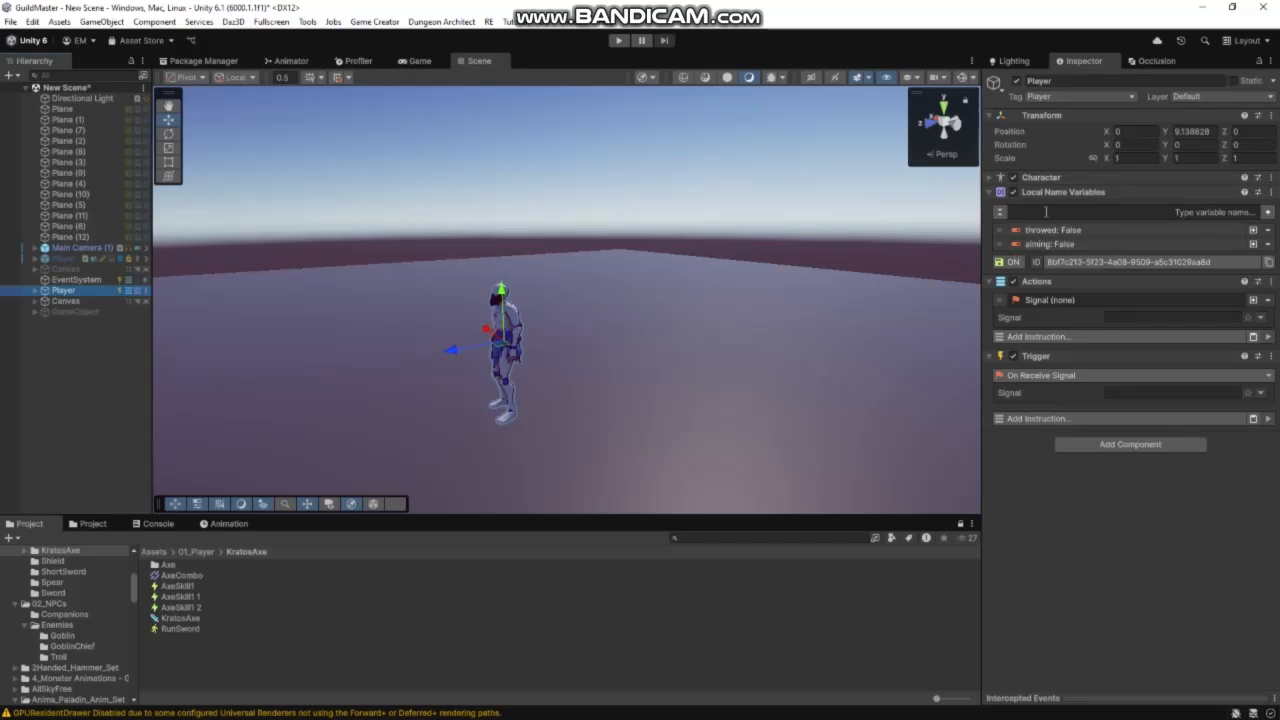
left_click(837, 260)
mouse_move(837, 260)
right_mouse_down()
mouse_move(593, 248)
mouse_move(831, 251)
mouse_move(808, 250)
mouse_move(808, 283)
mouse_move(860, 320)
mouse_move(877, 284)
mouse_move(808, 263)
mouse_move(840, 260)
mouse_move(851, 240)
right_mouse_up()
key("w")
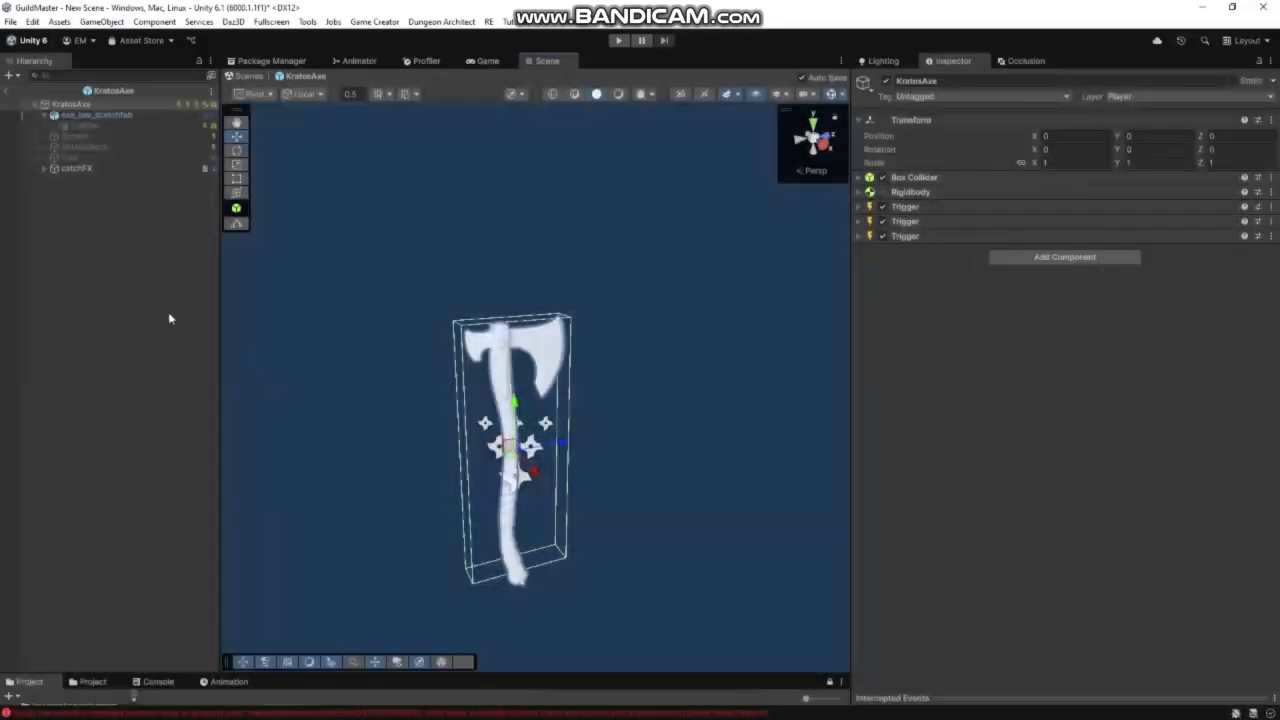
Inspect the Box Collider and Rigidbody settings on the root of the KratosAxe prefab
left_click(68, 105)
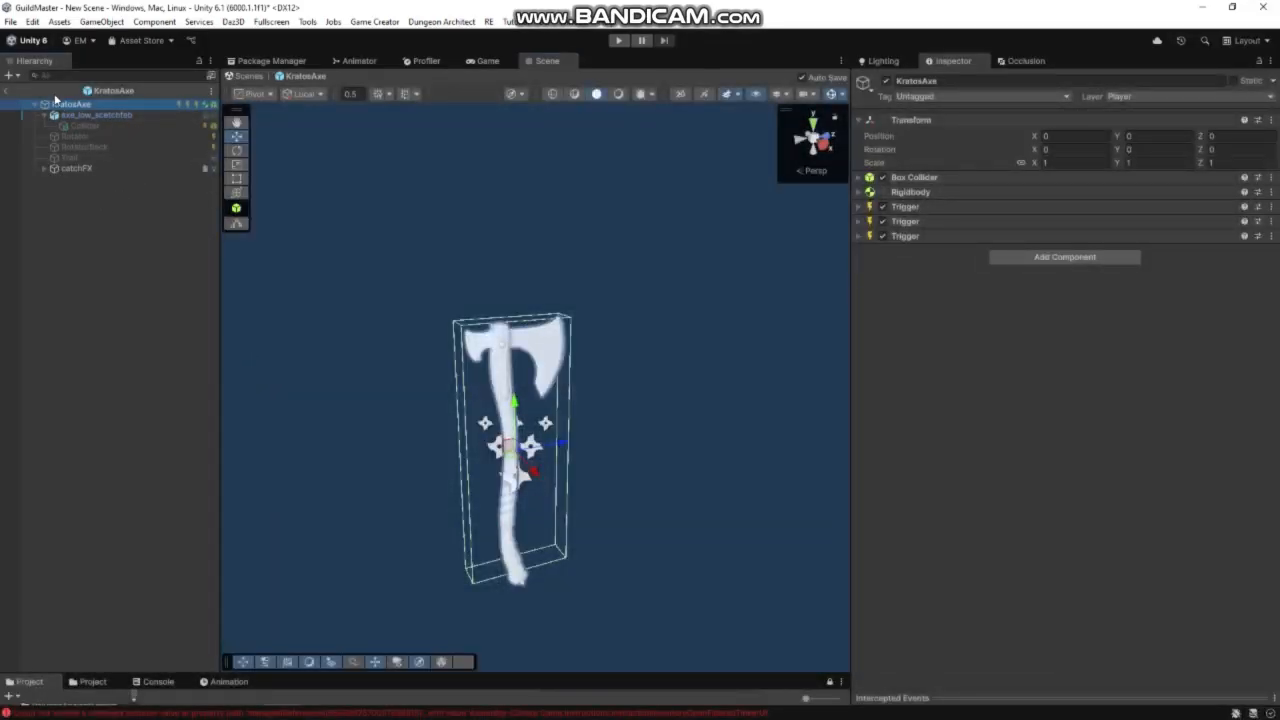
left_click(950, 177)
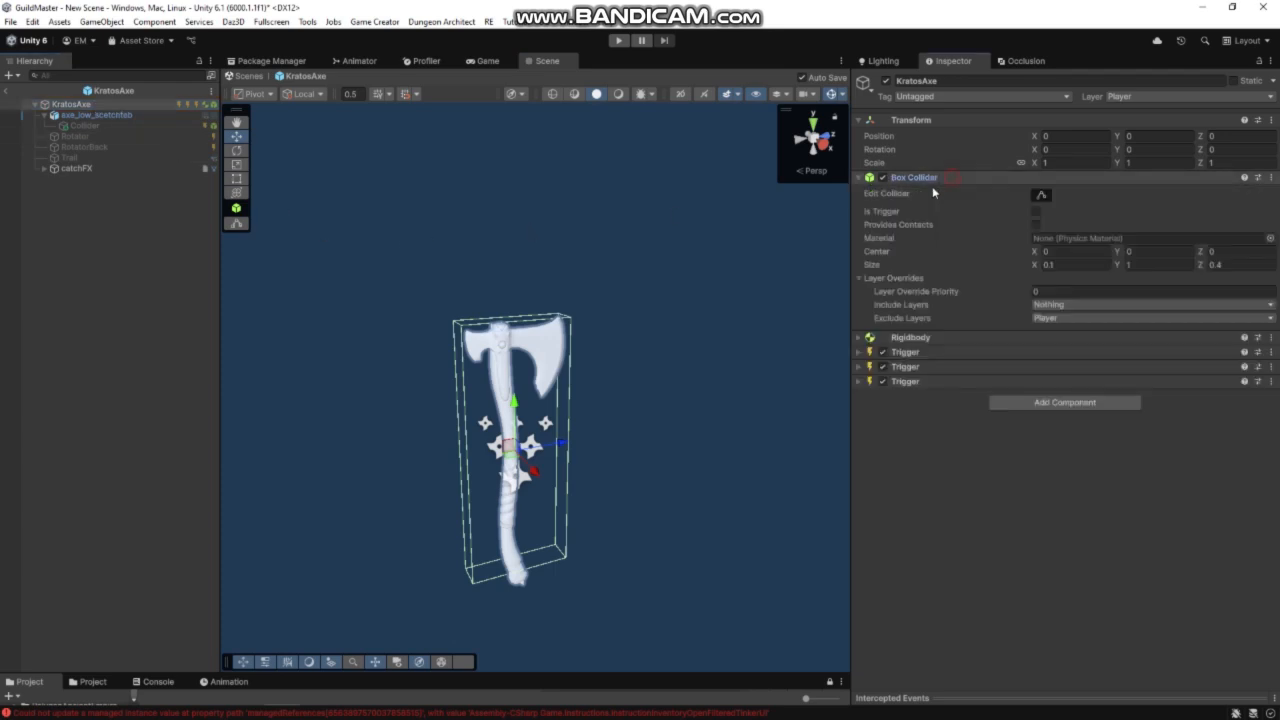
left_click(912, 337)
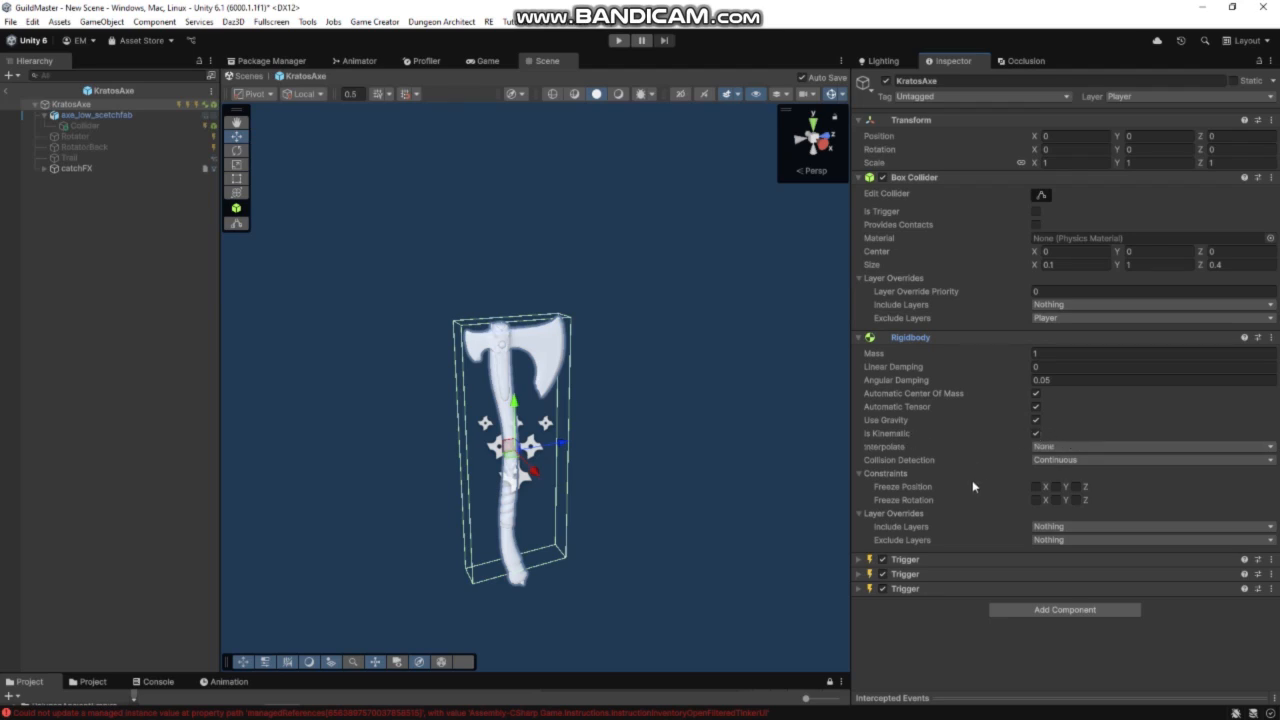
Inspect the axe's throw trigger, expanding the instructions that clear its parent and set the Player's throwed variable
left_click(919, 563)
scroll(999, 565, "down", 3)
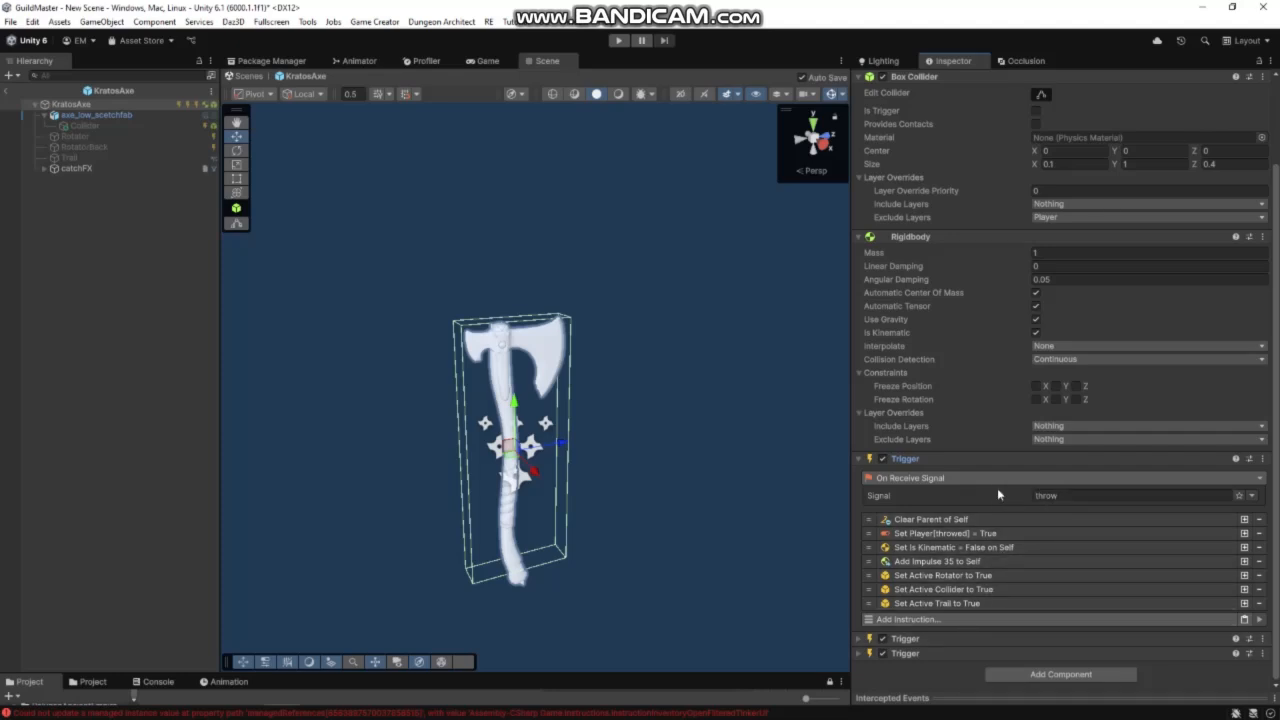
left_click(976, 515)
scroll(1030, 514, "down", 1)
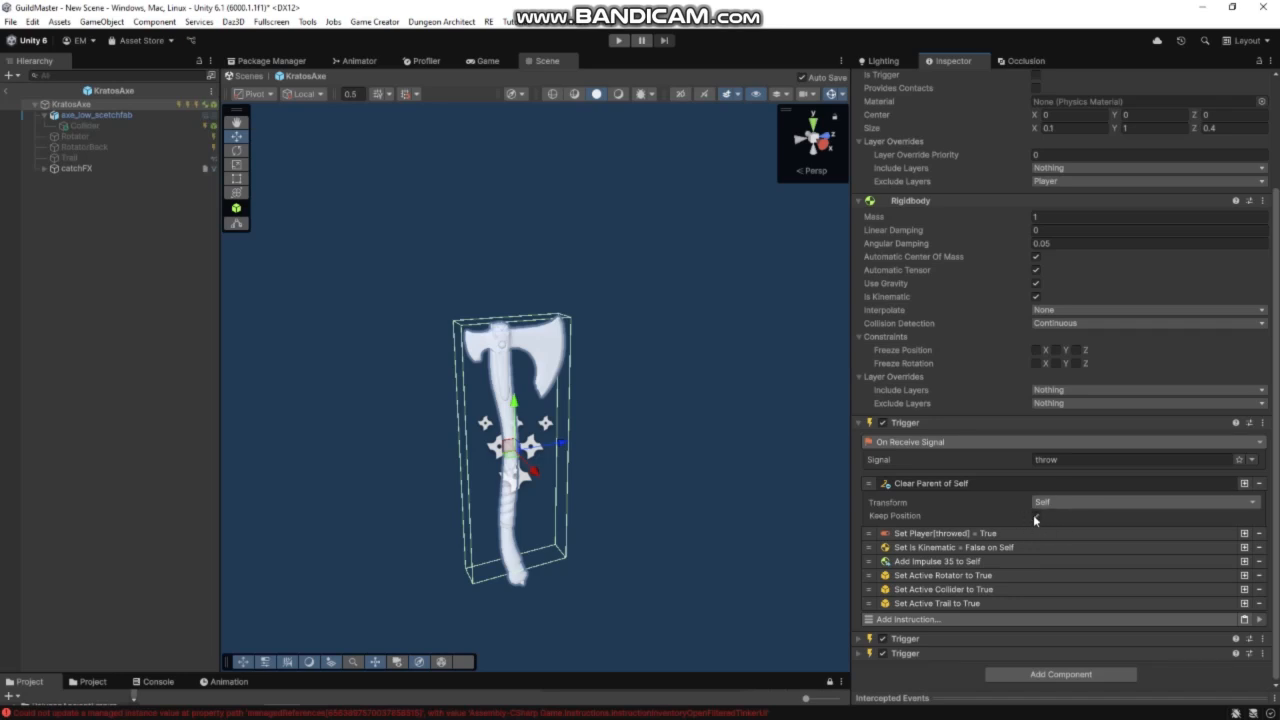
left_click(984, 533)
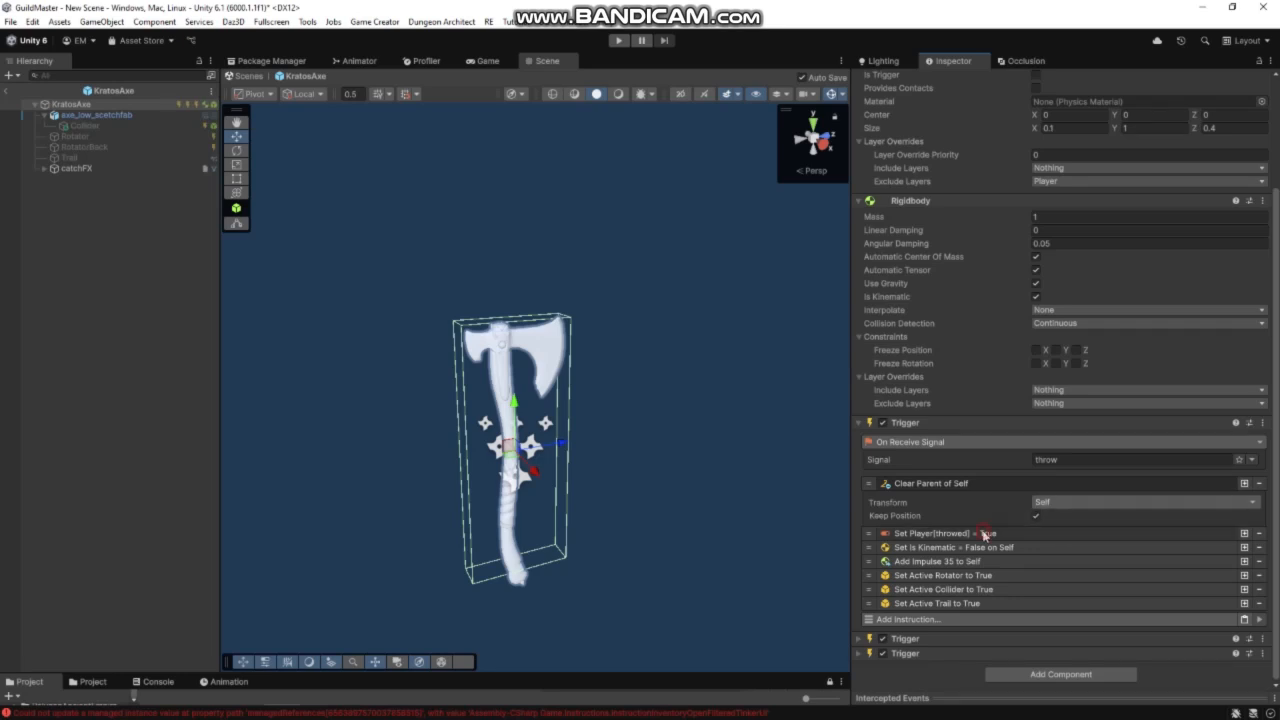
scroll(980, 503, "down", 2)
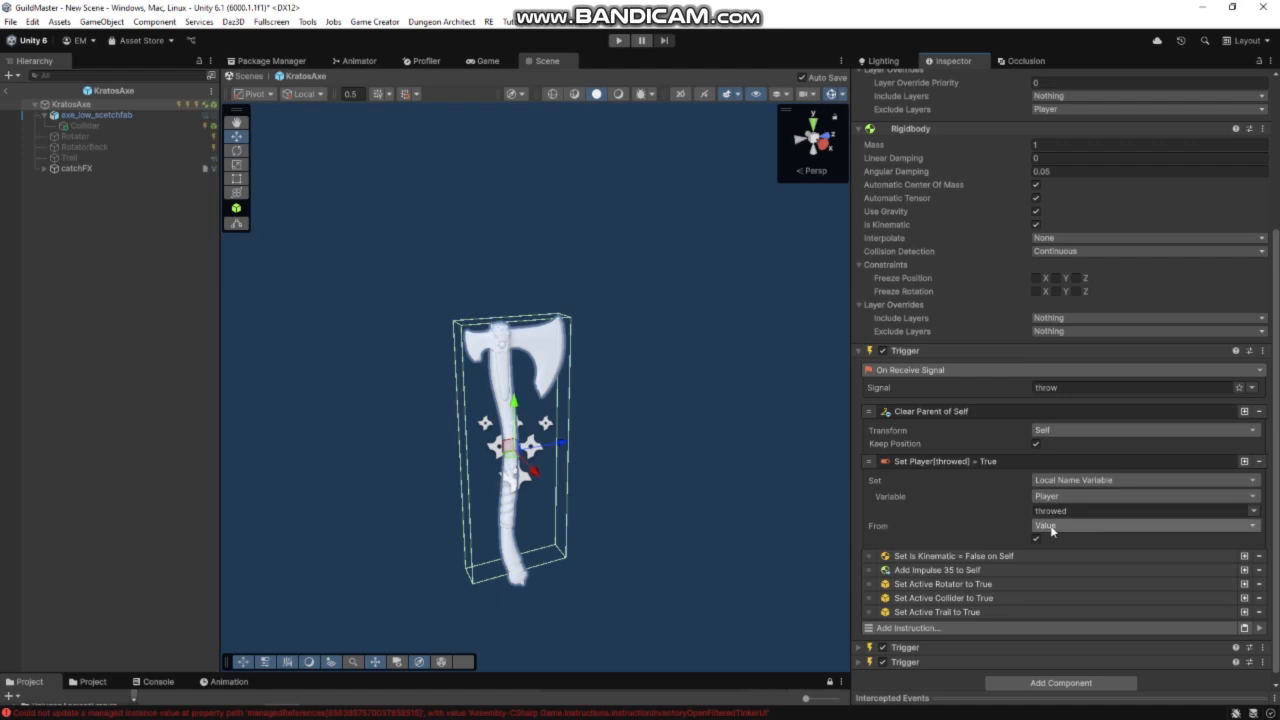
scroll(1020, 535, "down", 1)
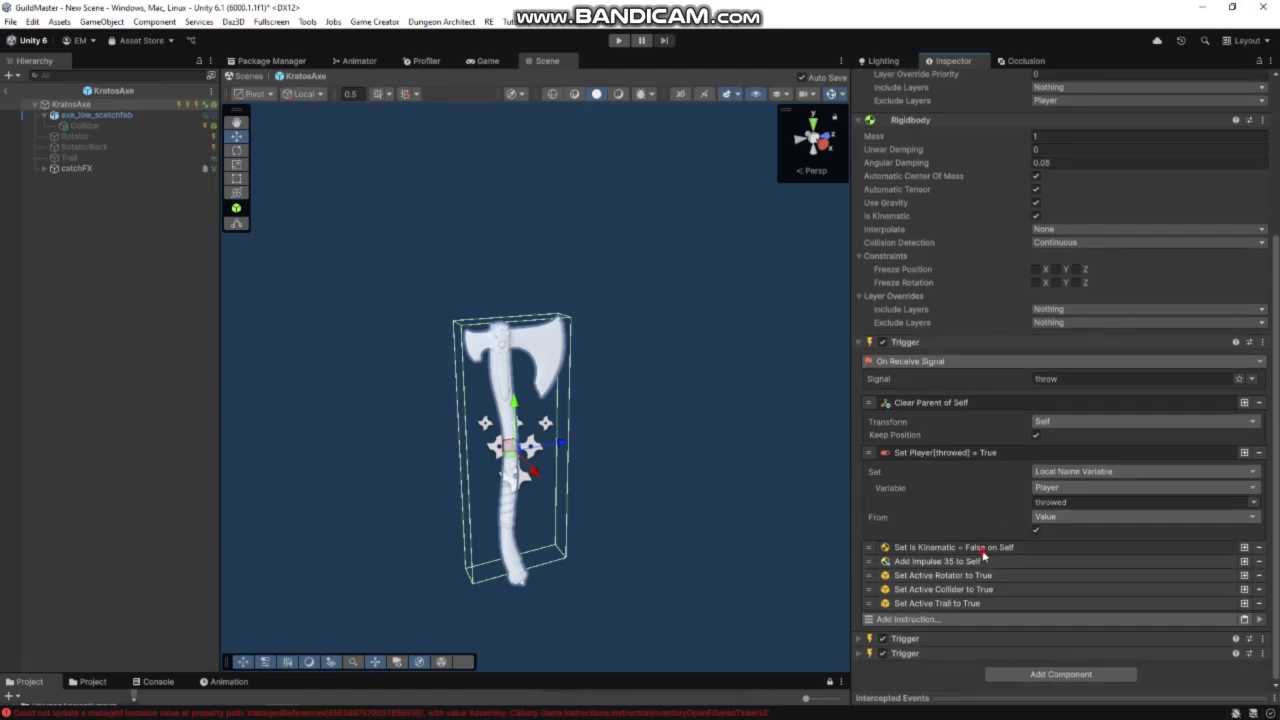
Inspect the throw trigger's Is Kinematic and Add Impulse instructions
left_click(982, 548)
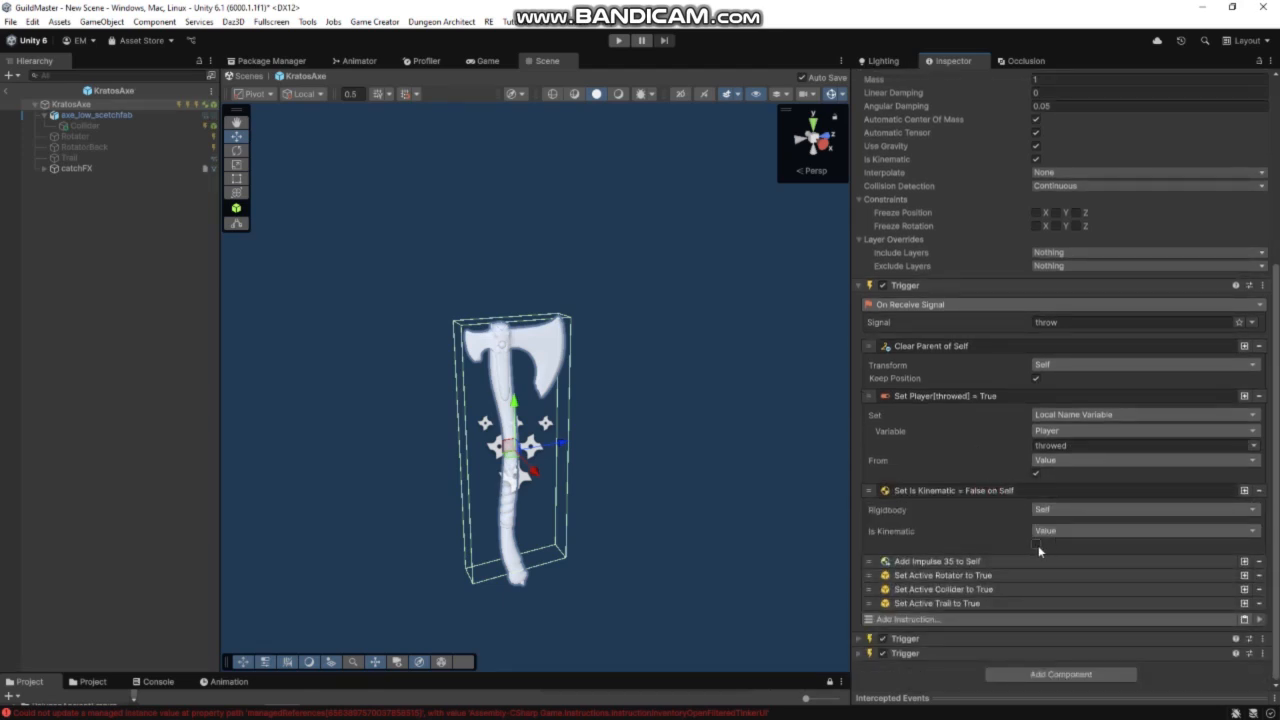
left_click(975, 561)
scroll(1002, 557, "down", 3)
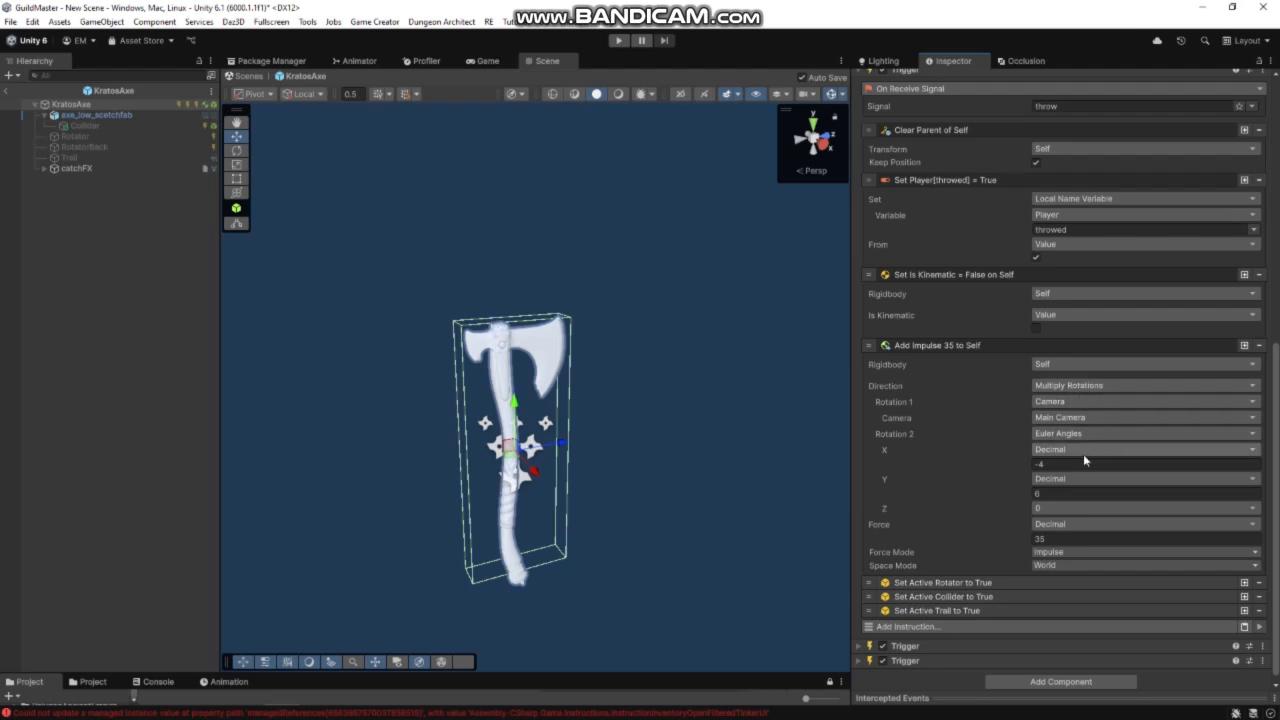
Search the impulse's direction types for "mul" without changing the selection
left_click(1116, 386)
type("mul")
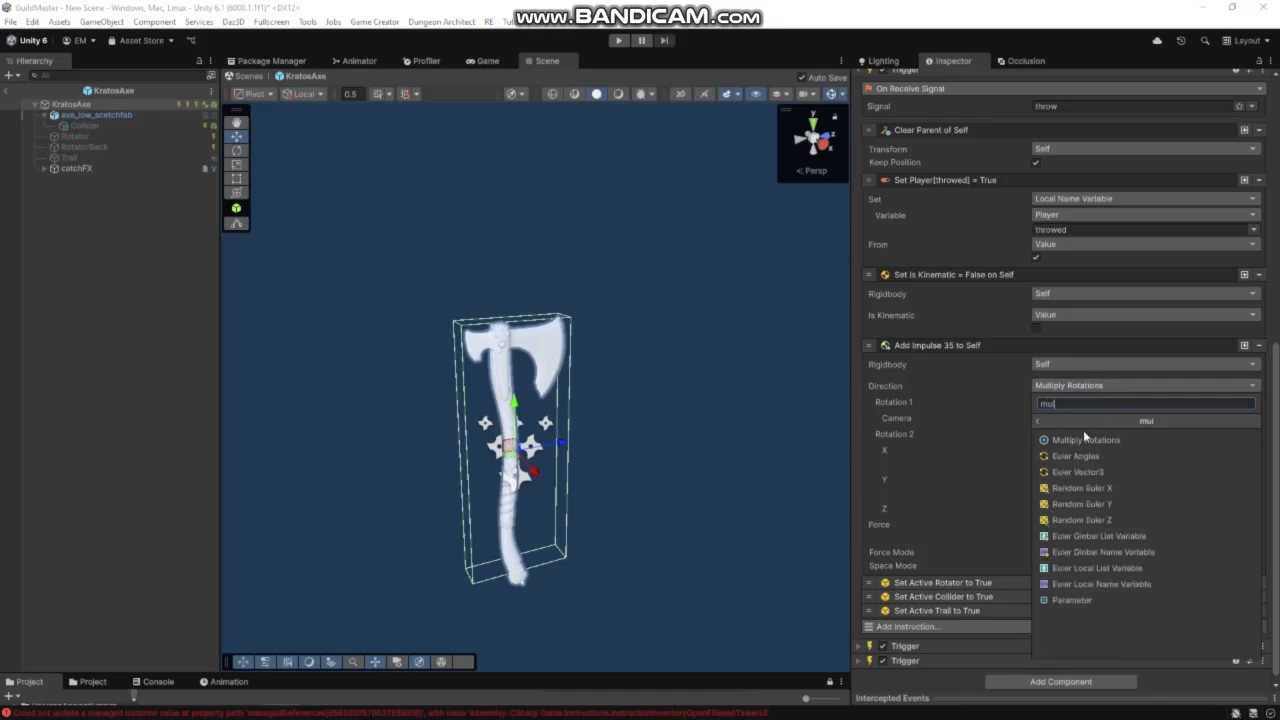
left_click(1012, 419)
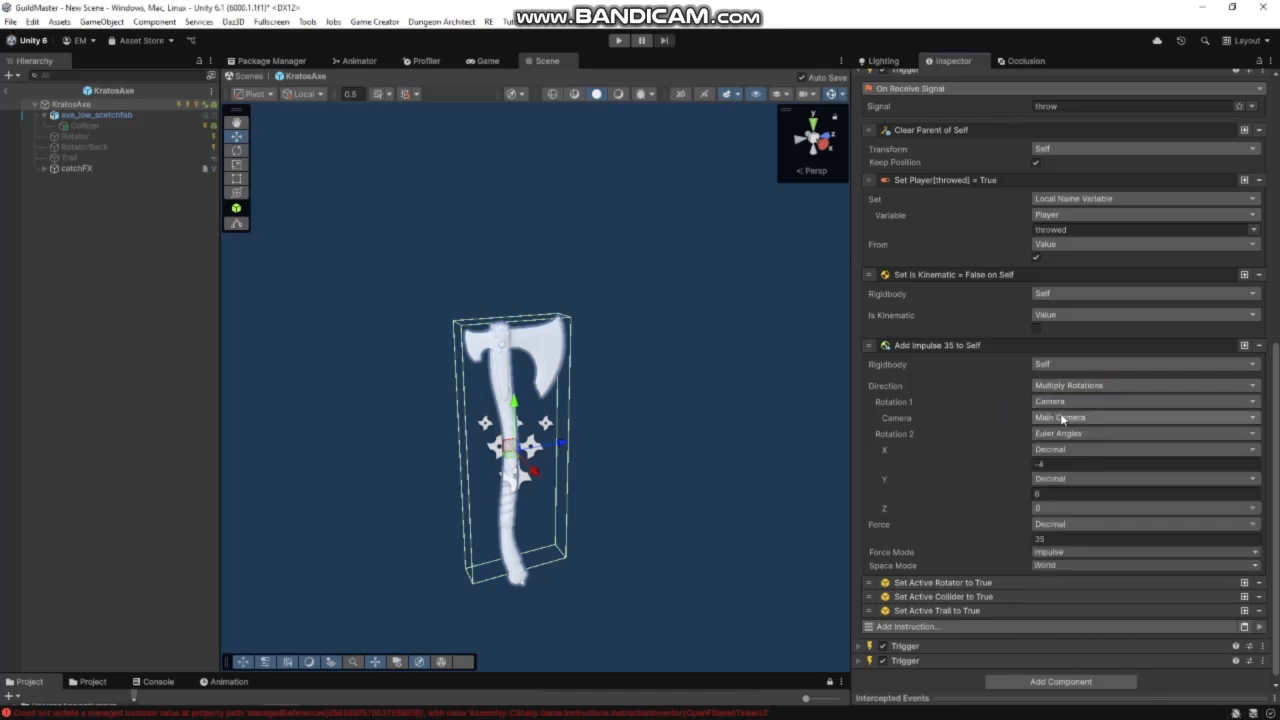
Inspect the throw trigger's instructions that activate the Rotator, Collider and Trail objects
scroll(1093, 548, "down", 1)
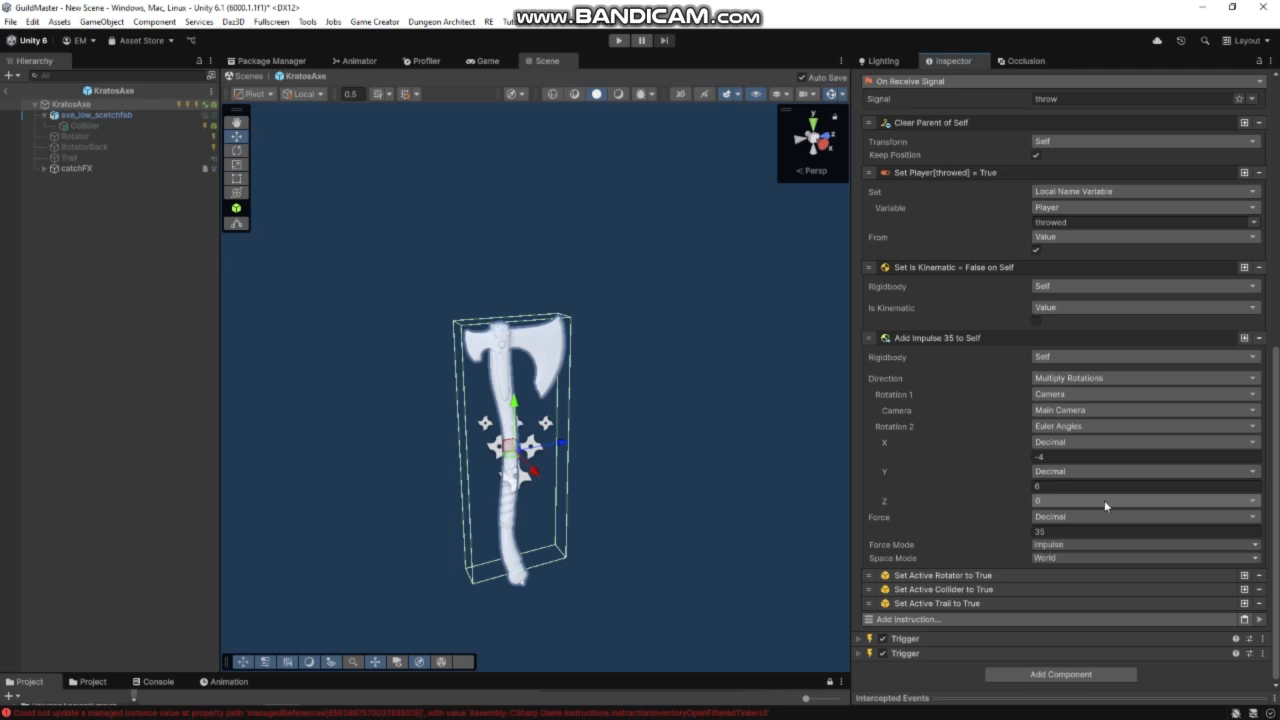
left_click(1000, 575)
scroll(1080, 502, "down", 2)
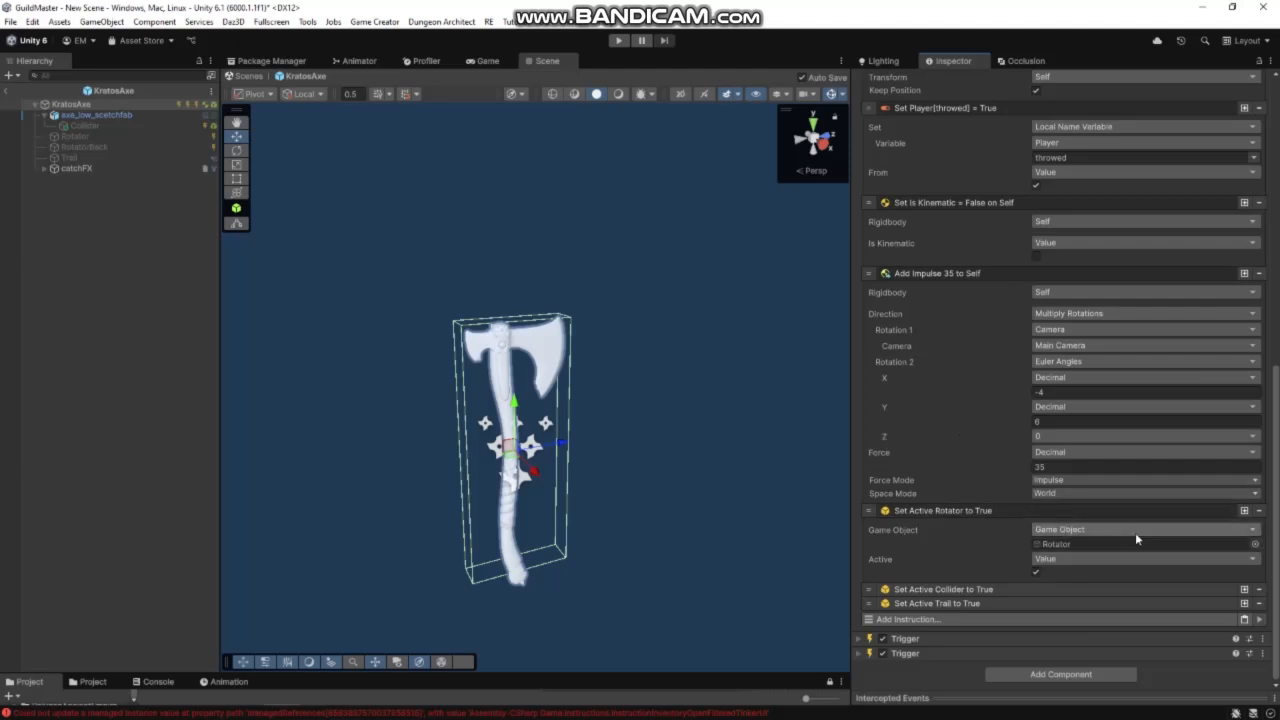
left_click(960, 589)
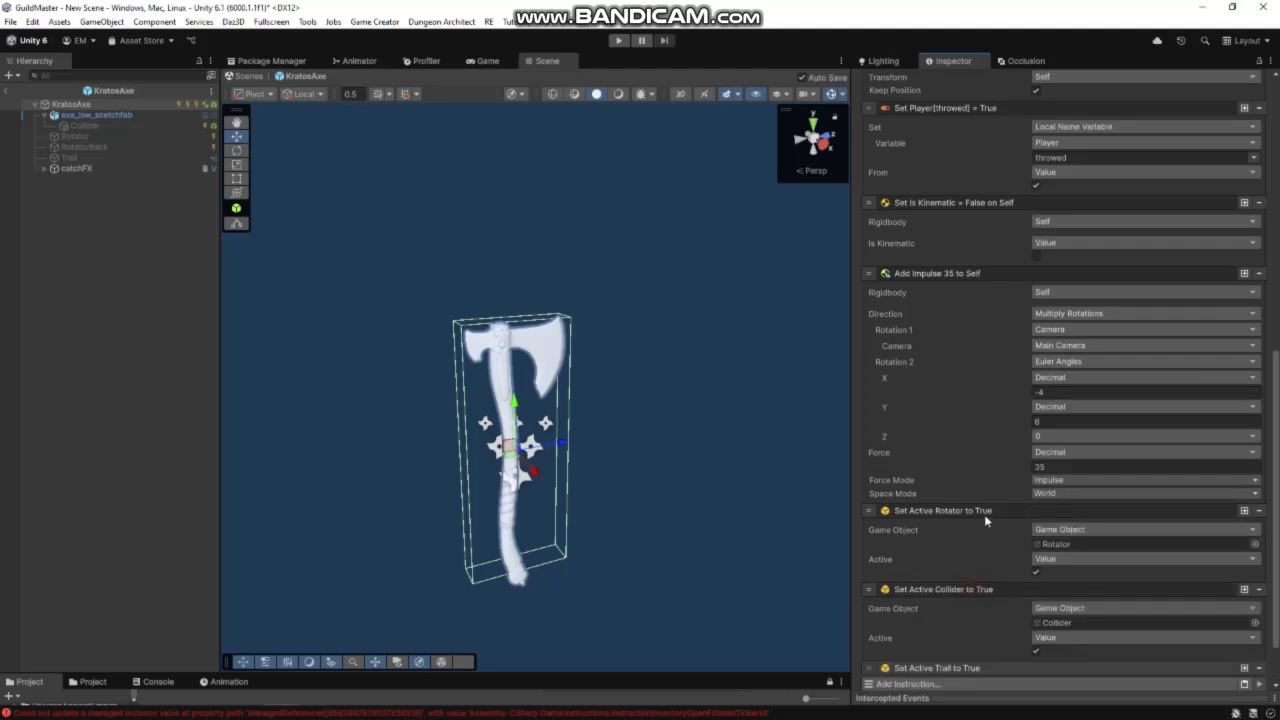
scroll(1010, 540, "down", 2)
left_click(900, 602)
scroll(976, 593, "down", 2)
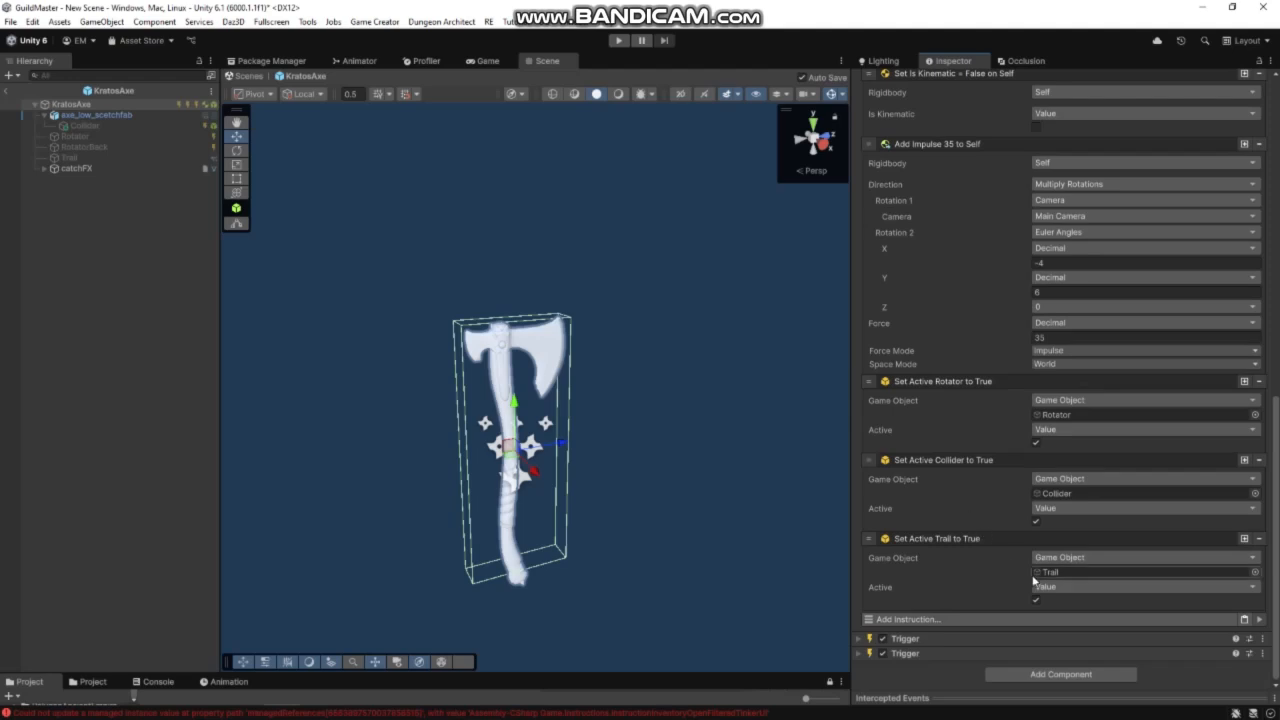
Inspect the axe's recall trigger, expanding the instructions that deactivate the Collider and Rotator
left_click(922, 636)
scroll(964, 446, "down", 6)
scroll(975, 438, "down", 2)
left_click(964, 424)
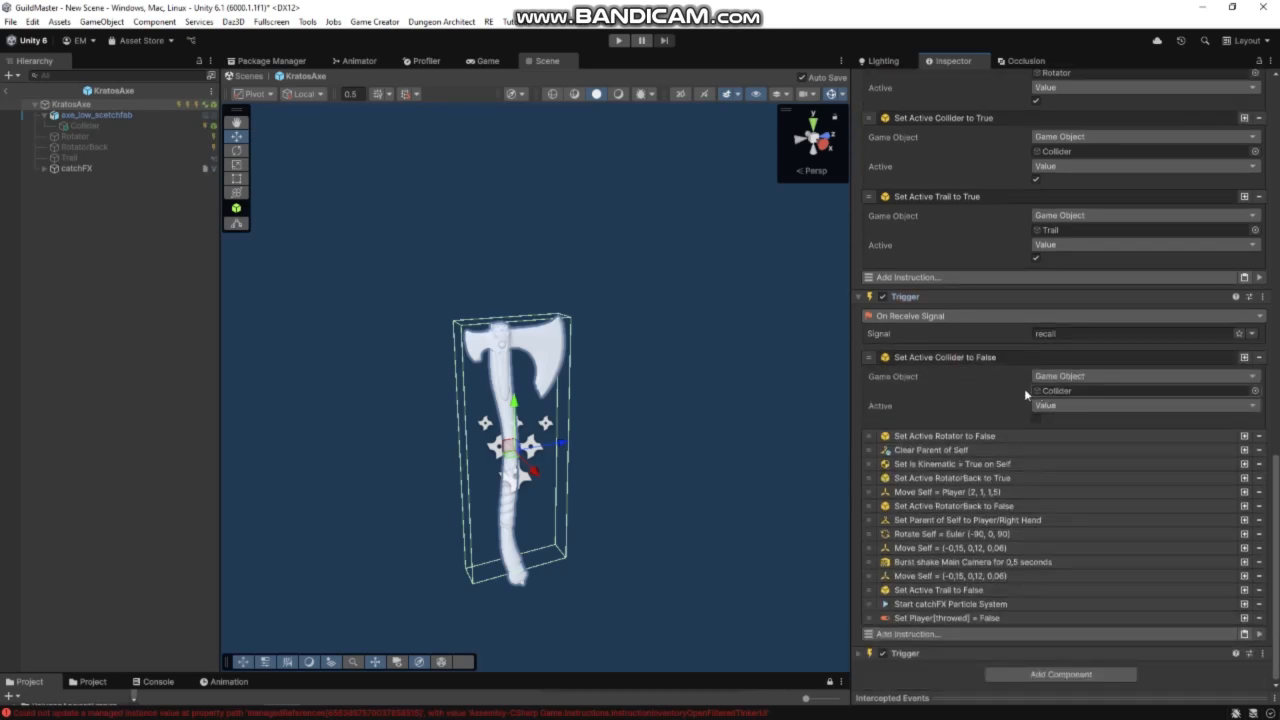
left_click(943, 436)
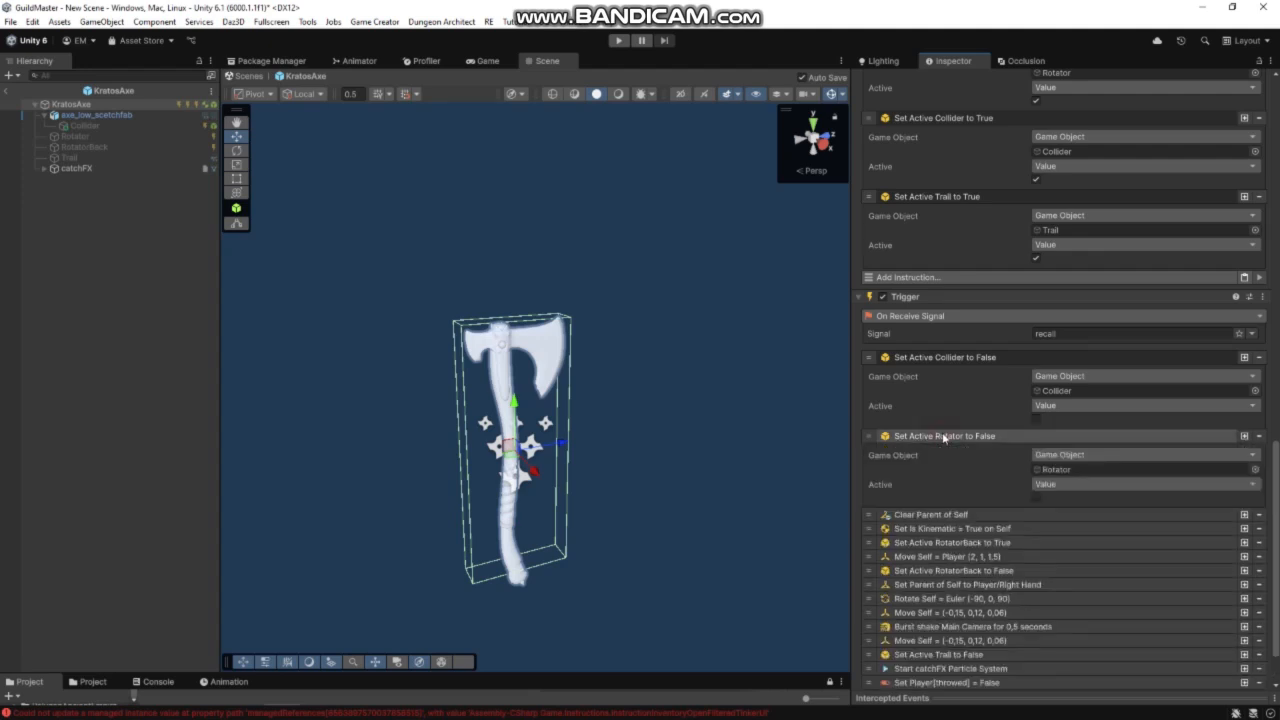
Inspect the recall trigger's Clear Parent and Is Kinematic instructions
scroll(988, 452, "down", 1)
left_click(961, 478)
scroll(1000, 460, "down", 2)
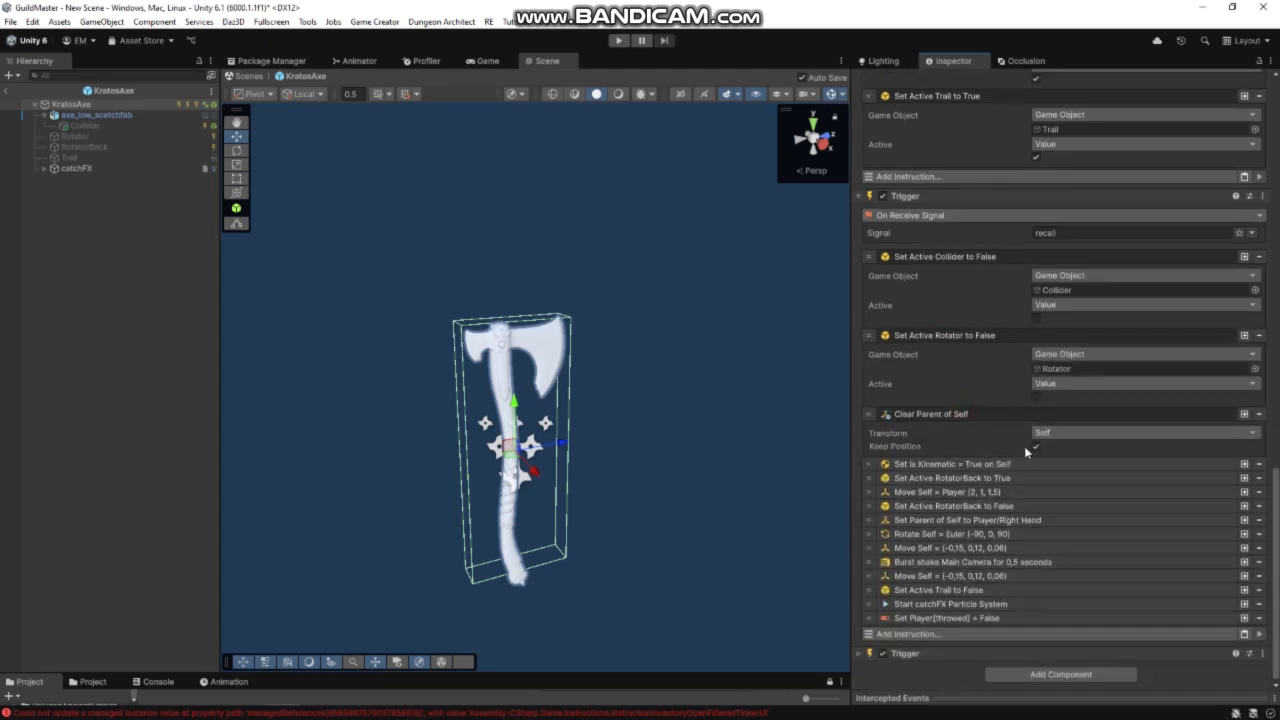
left_click(990, 465)
scroll(986, 442, "down", 1)
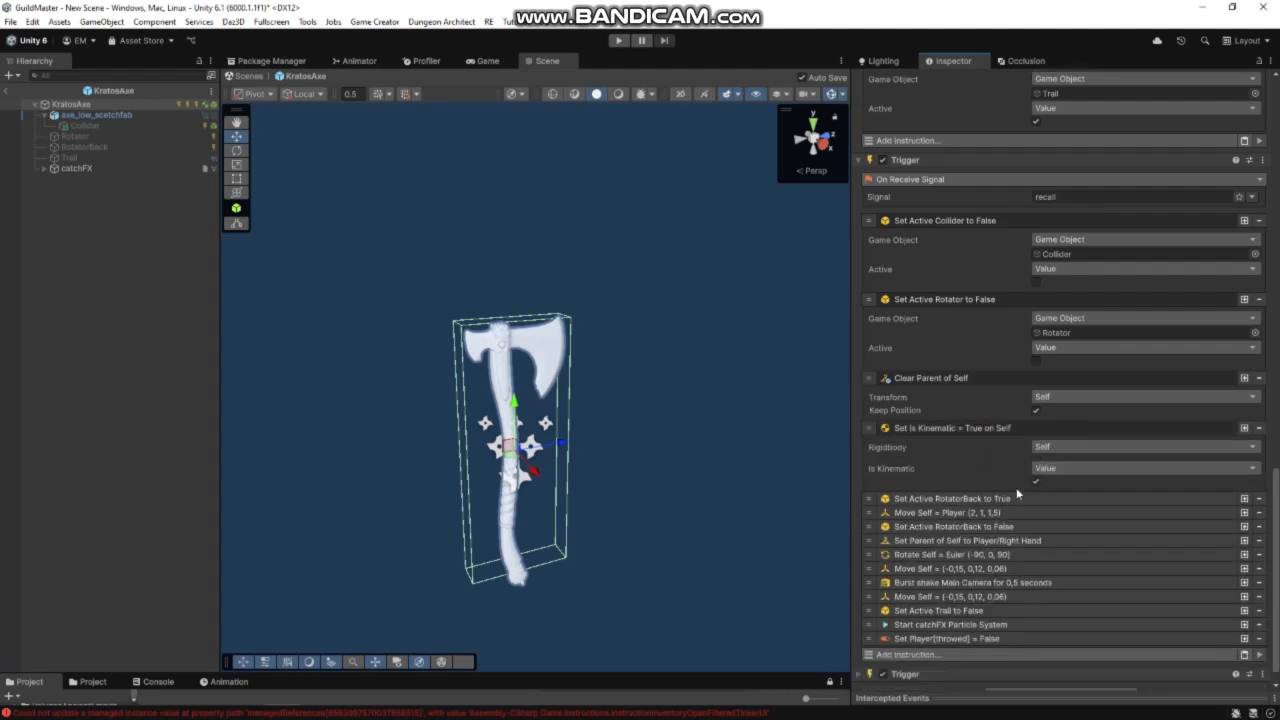
Inspect the recall trigger's instructions that activate RotatorBack and move the axe toward the Player
left_click(992, 500)
scroll(1021, 478, "down", 3)
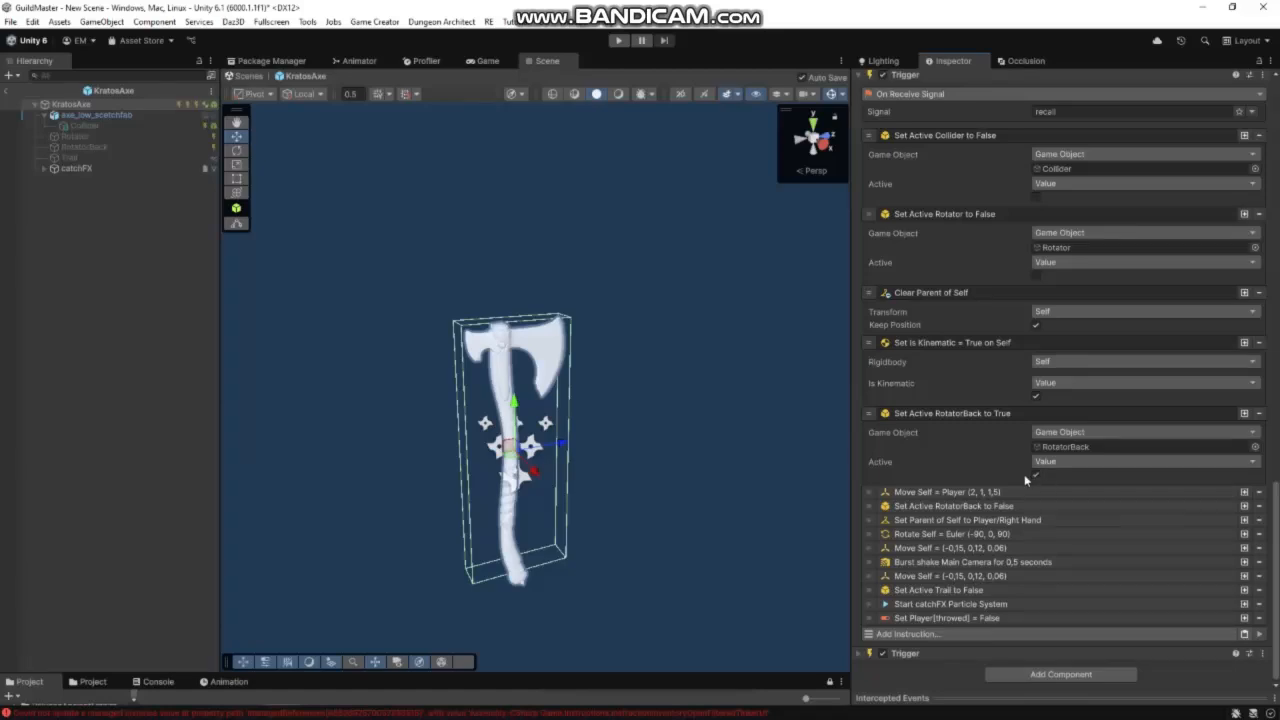
left_click(1037, 477)
left_click(1000, 491)
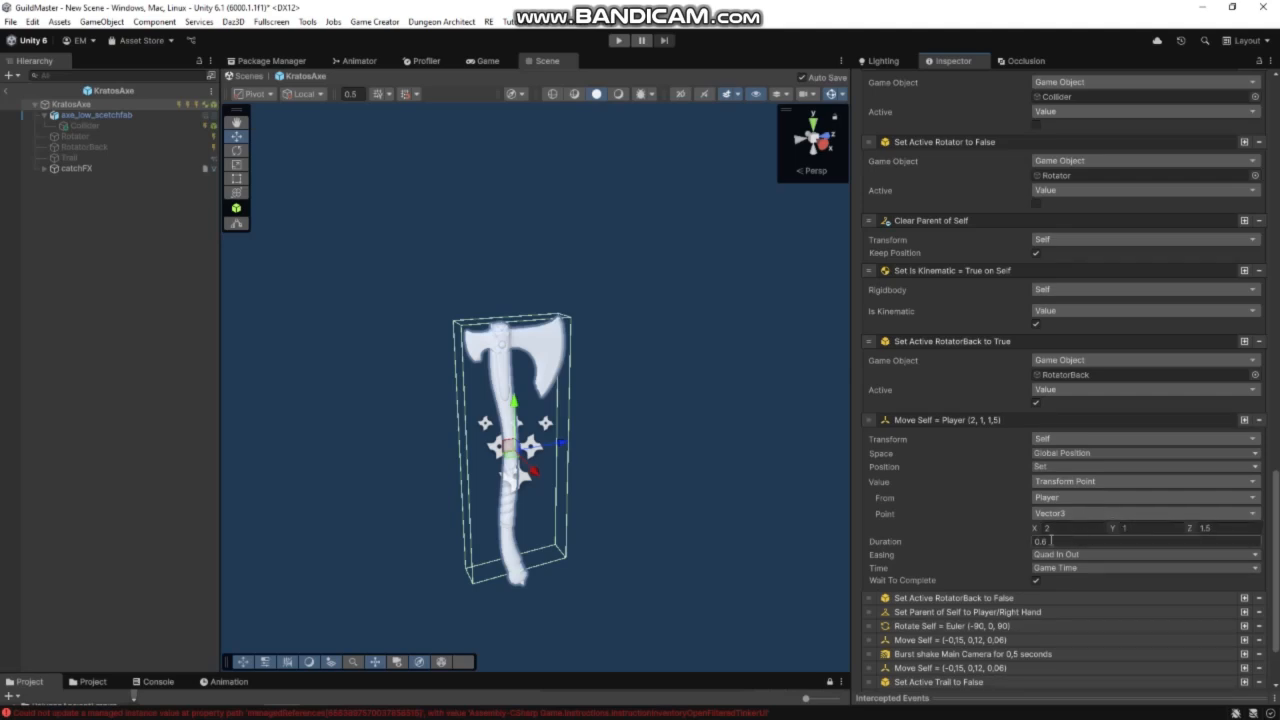
scroll(1068, 508, "down", 1)
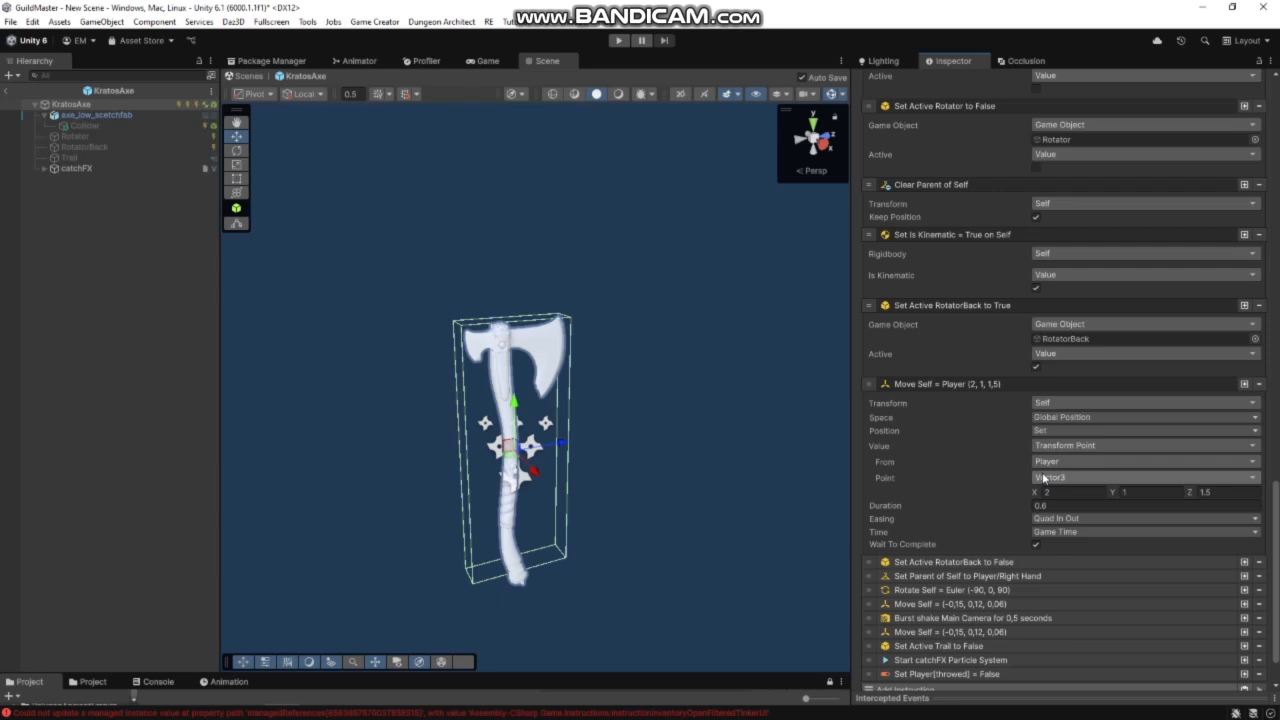
Inspect the recall trigger's instructions that deactivate RotatorBack and set the axe's parent to the Player's Right Hand bone
left_click(1036, 547)
left_click(960, 562)
scroll(980, 500, "down", 3)
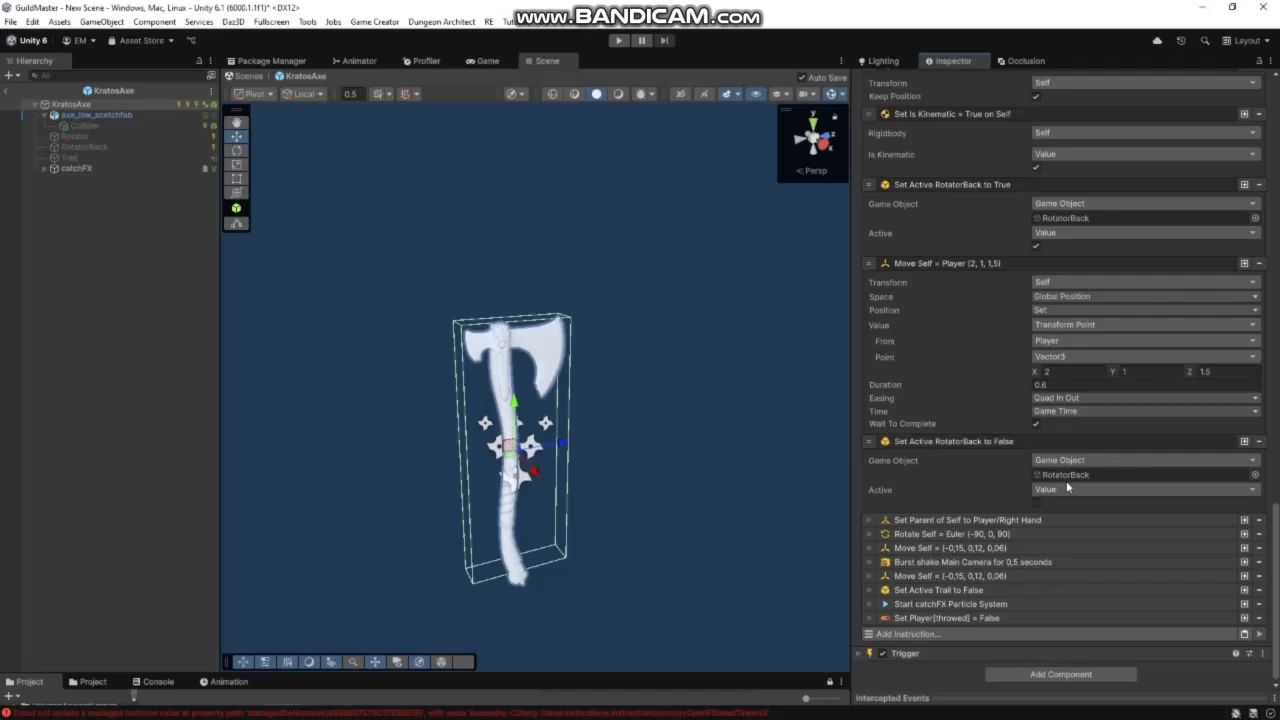
left_click(959, 514)
scroll(978, 437, "down", 2)
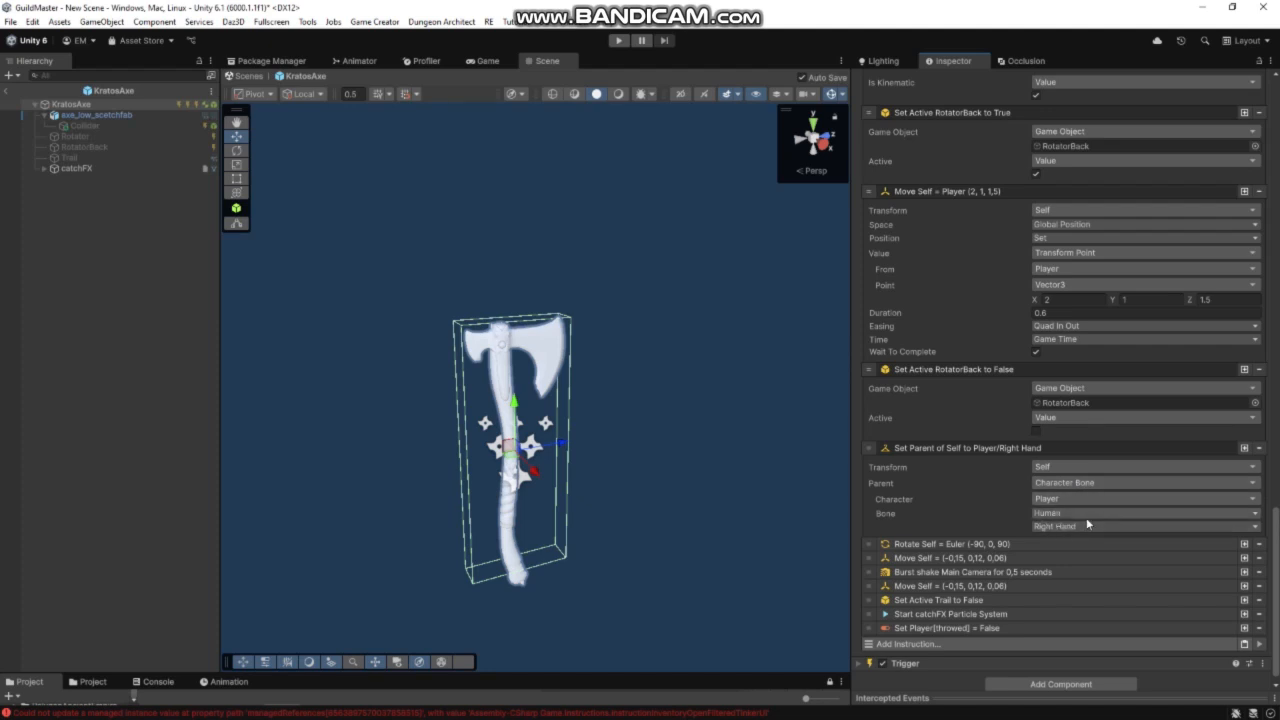
scroll(1010, 520, "down", 1)
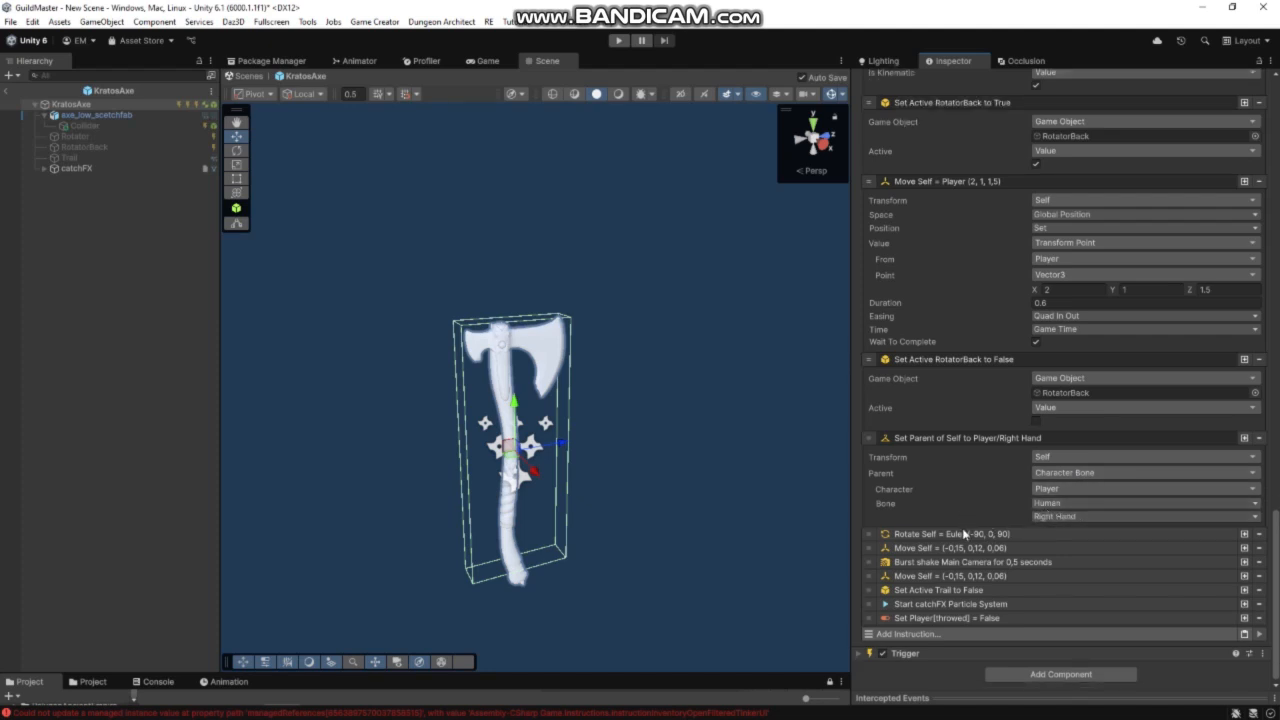
Inspect the recall trigger's Rotate Self instruction and the first Move Self instruction that follows it
left_click(978, 536)
scroll(970, 530, "down", 3)
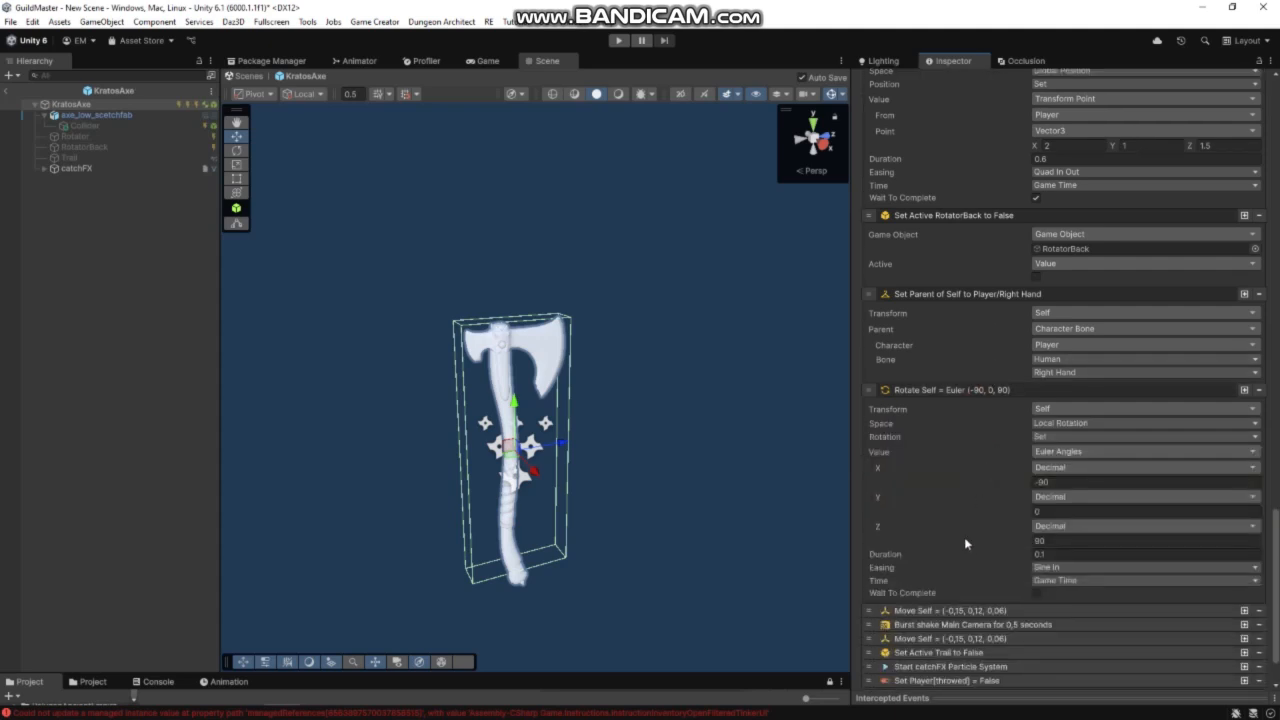
left_click(968, 610)
scroll(990, 420, "down", 4)
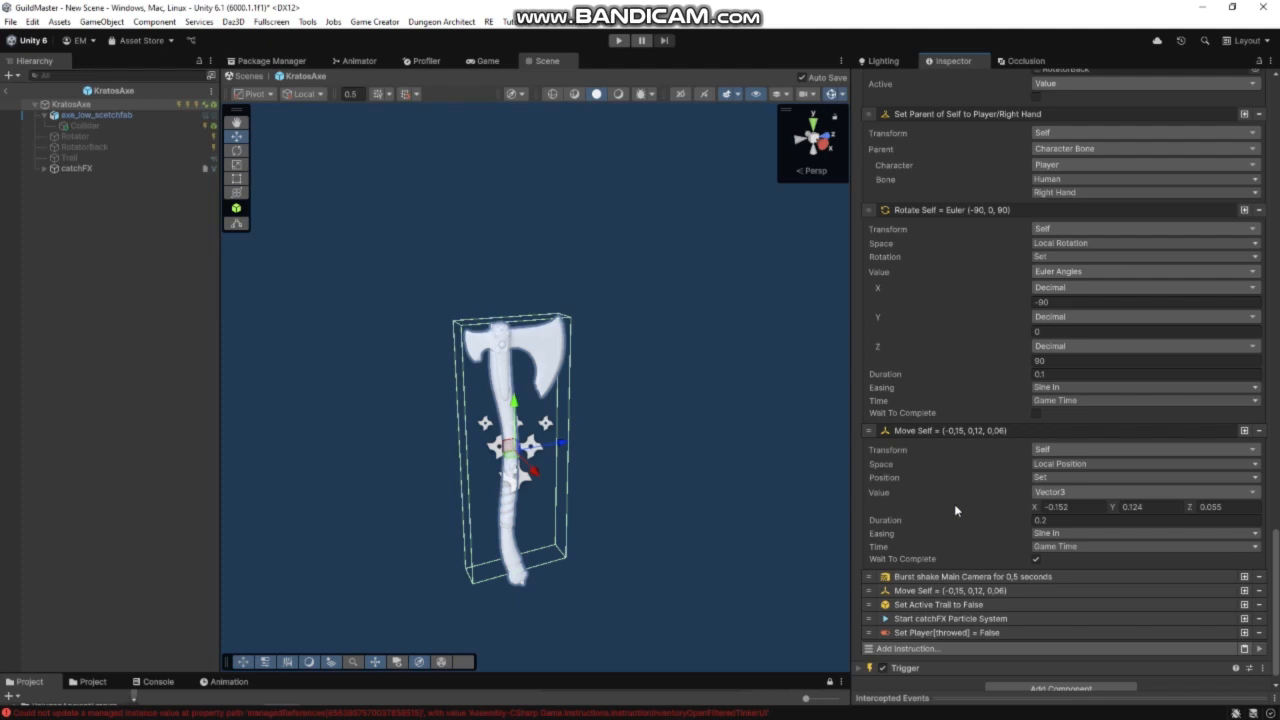
scroll(955, 506, "up", 1)
scroll(955, 506, "down", 1)
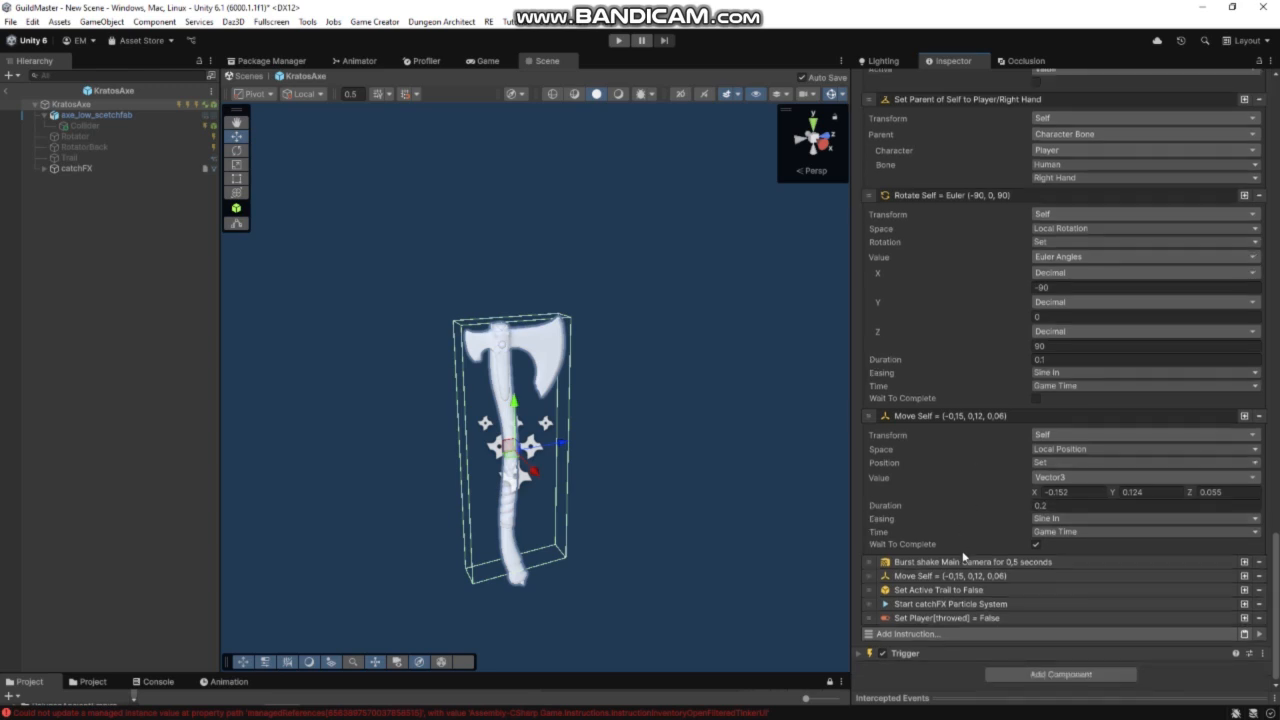
Inspect the recall trigger's Main Camera burst shake and the second Move Self instruction
left_click(968, 562)
scroll(972, 520, "down", 3)
scroll(972, 527, "down", 1)
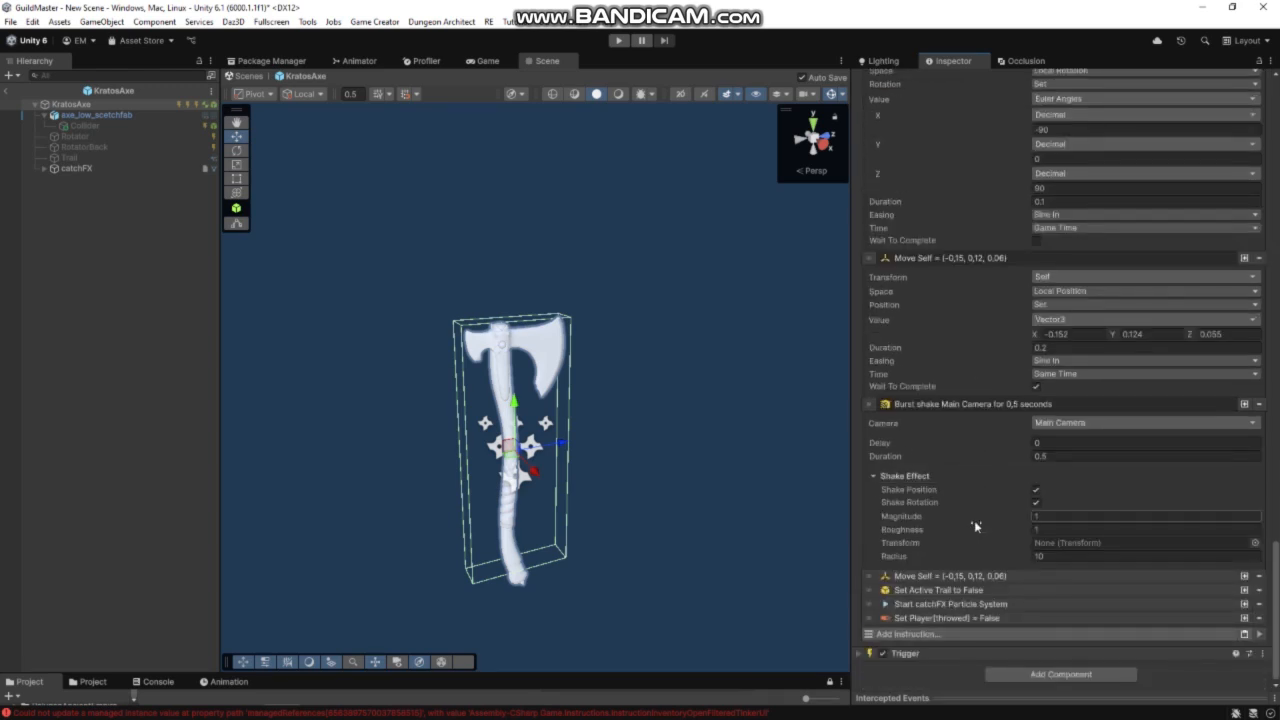
left_click(952, 578)
scroll(976, 426, "down", 2)
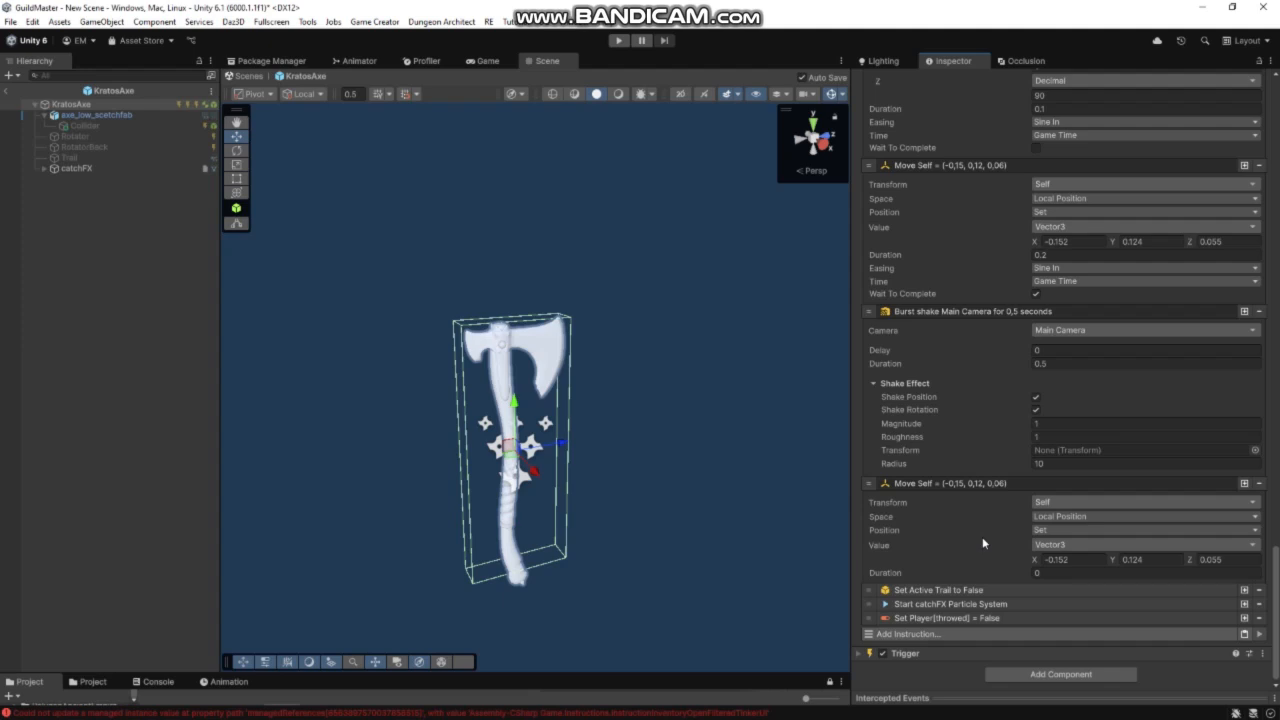
Inspect the recall trigger's final instructions for the Trail, the catchFX particle system and the Player's throwed variable
left_click(960, 590)
scroll(980, 555, "down", 2)
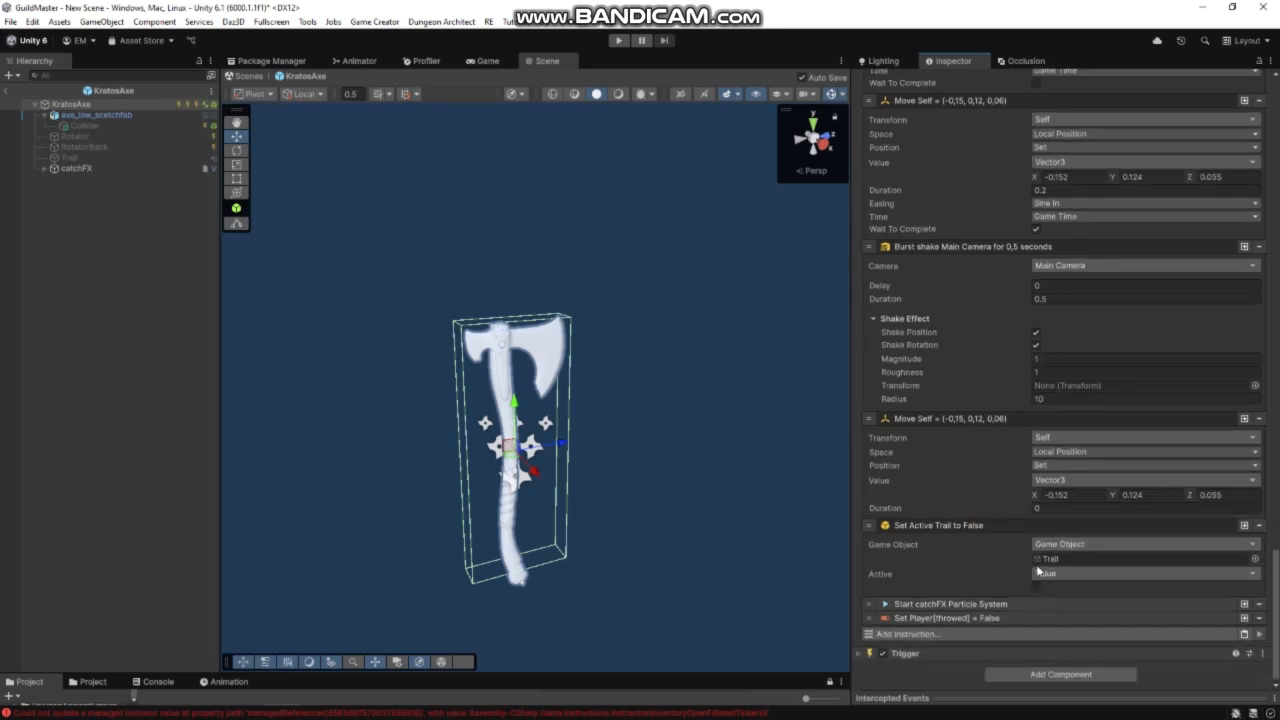
left_click(968, 604)
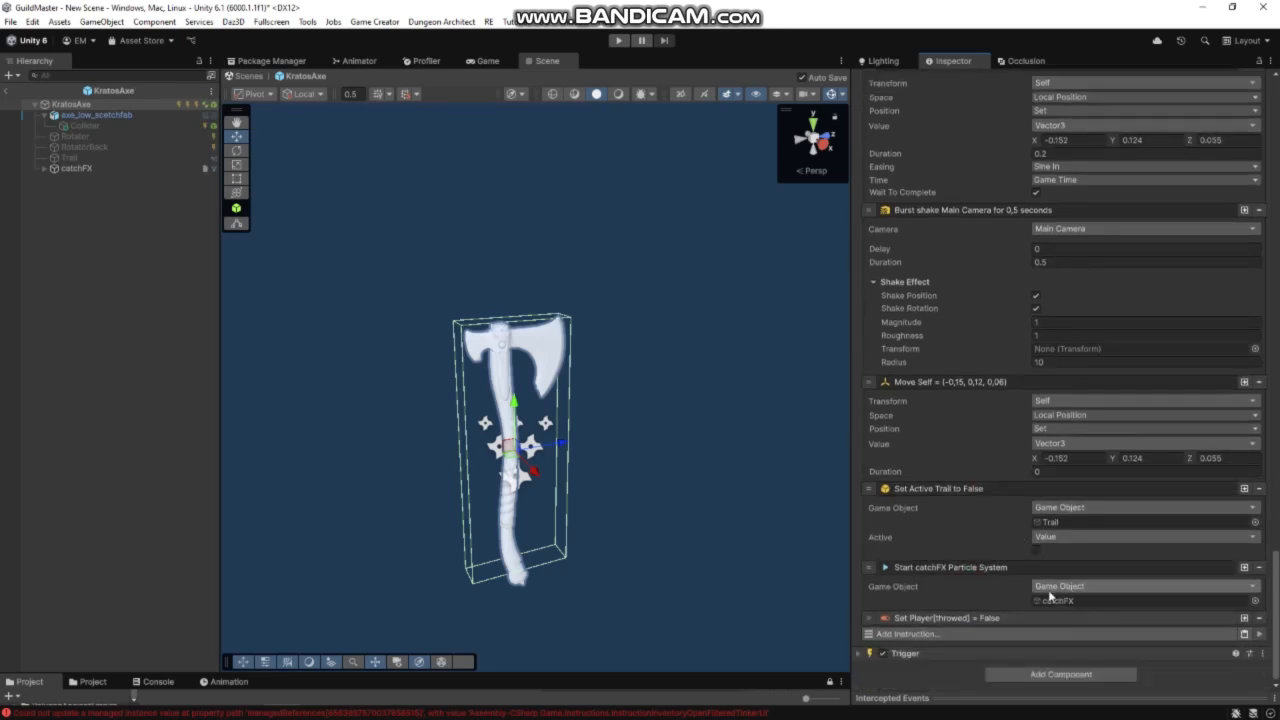
left_click(945, 617)
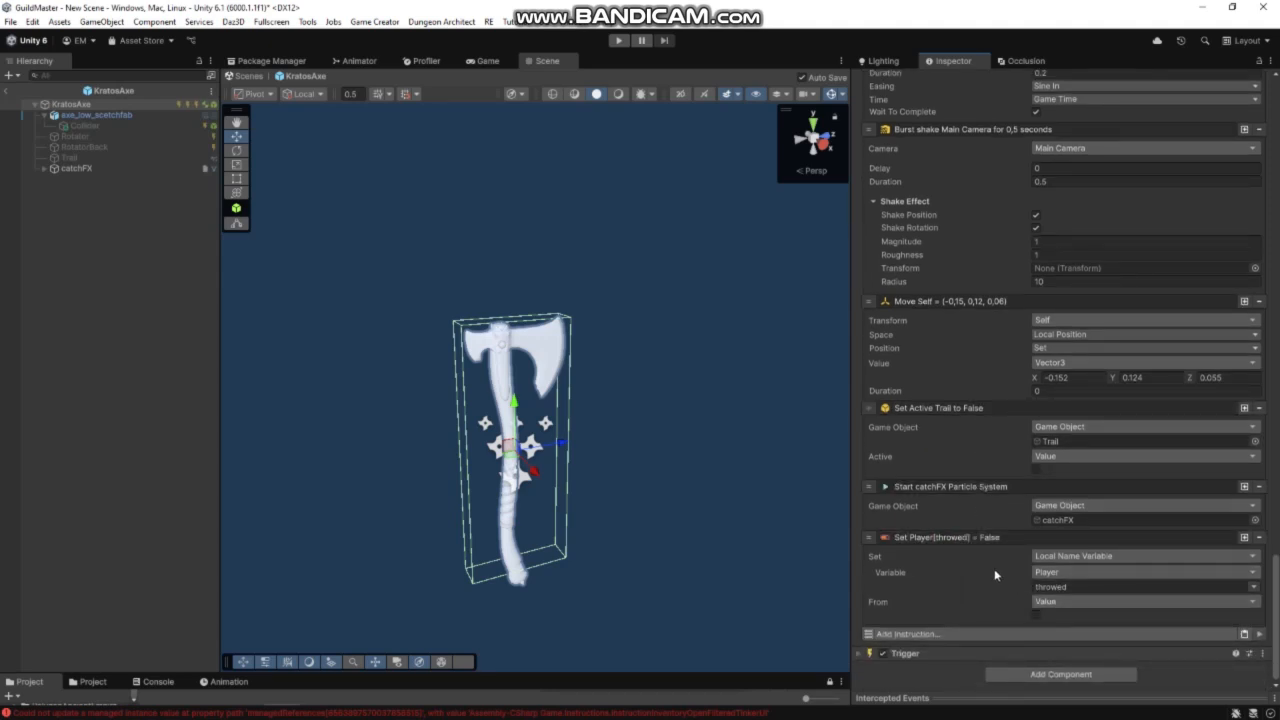
Inspect the axe's On Disable trigger, expanding its Clear Parent and Is Kinematic instructions
left_click(926, 650)
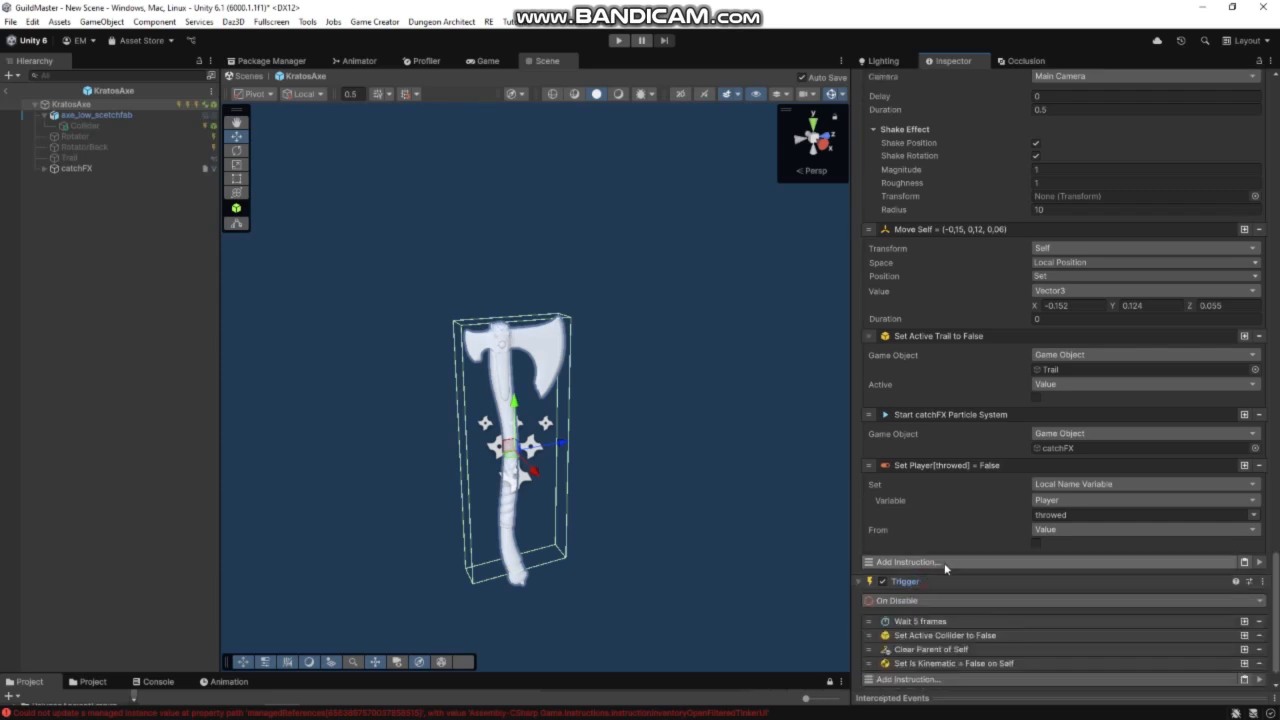
scroll(944, 562, "down", 3)
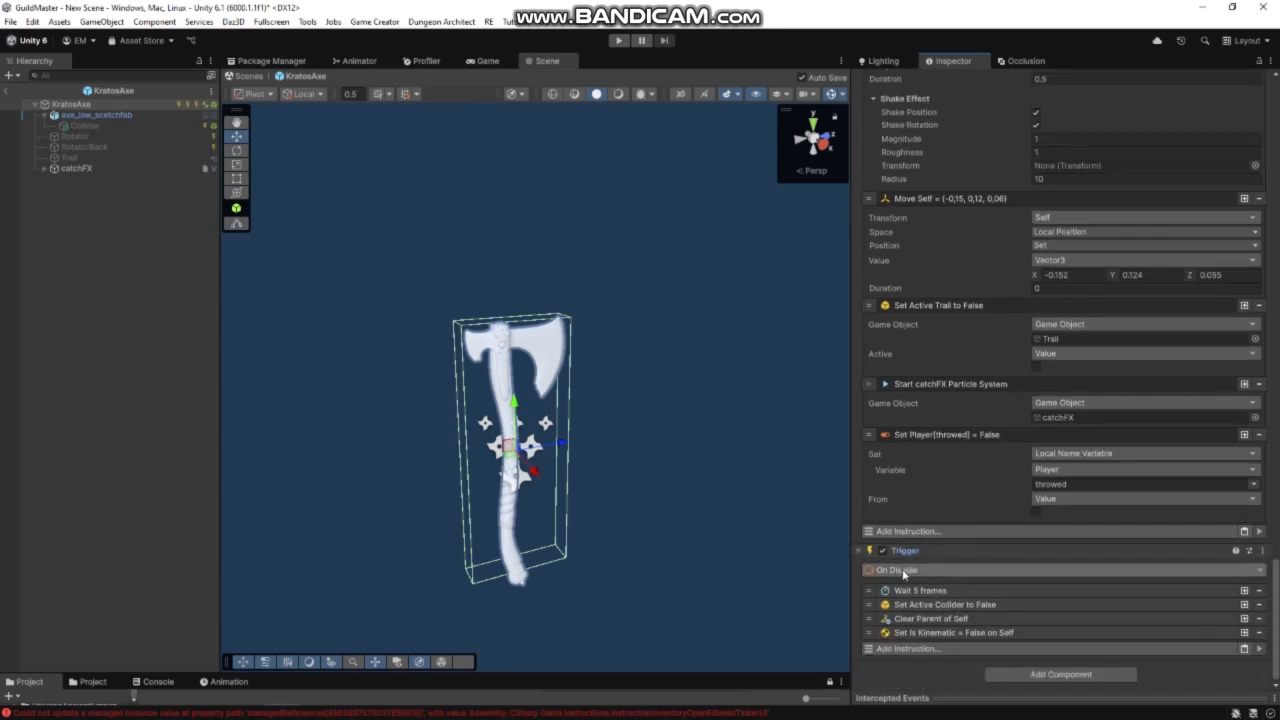
left_click(982, 619)
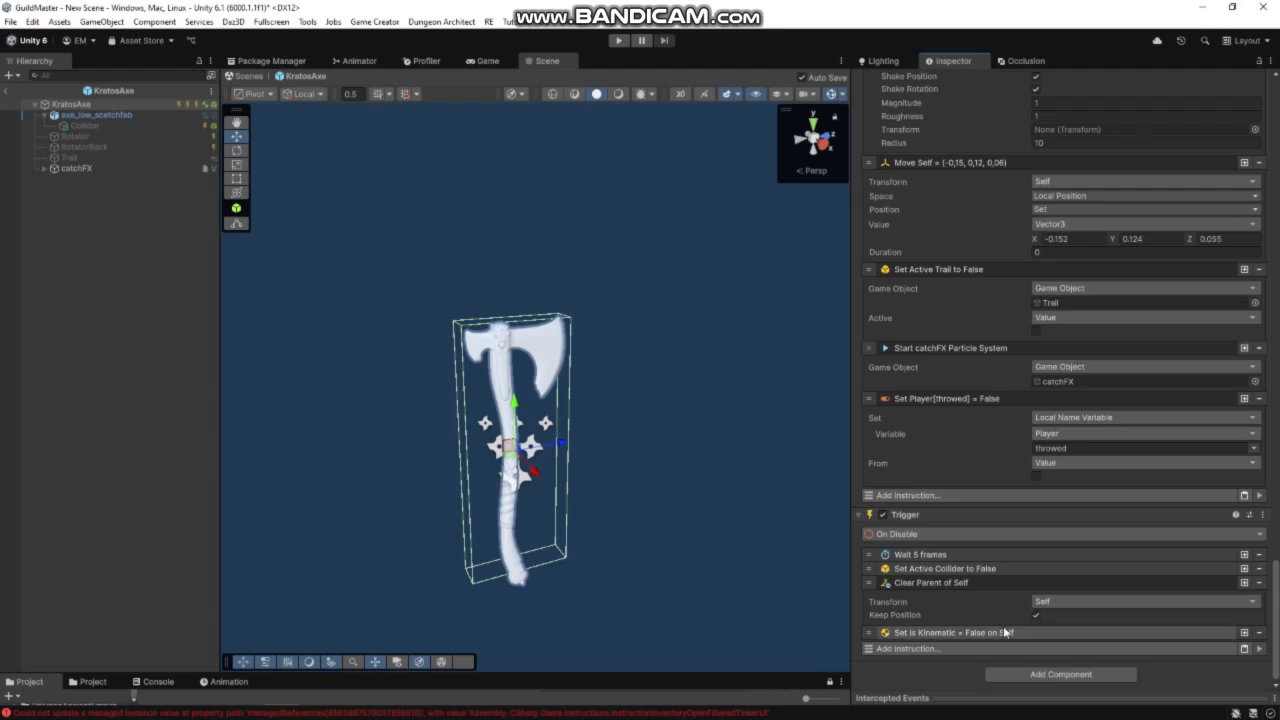
left_click(1003, 631)
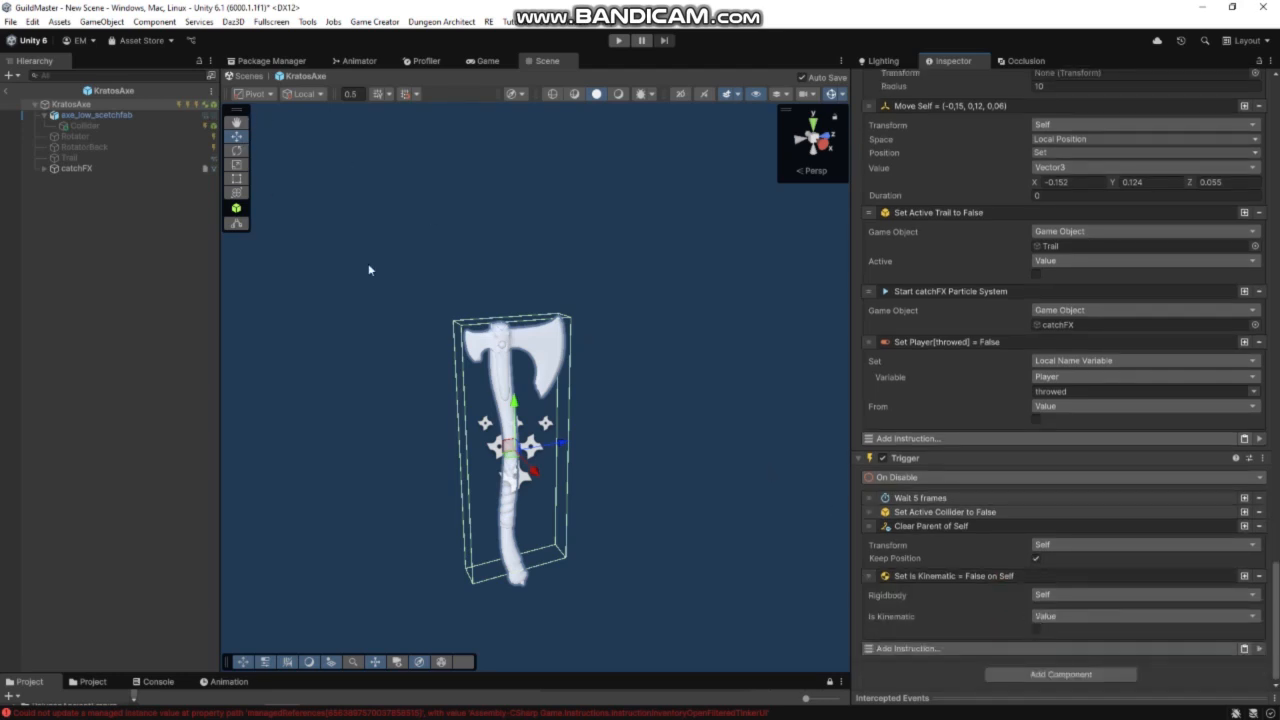
Compare the On Update rotation instructions of the Rotator and RotatorBack objects
left_click(104, 137)
left_click(120, 147)
left_click(110, 138)
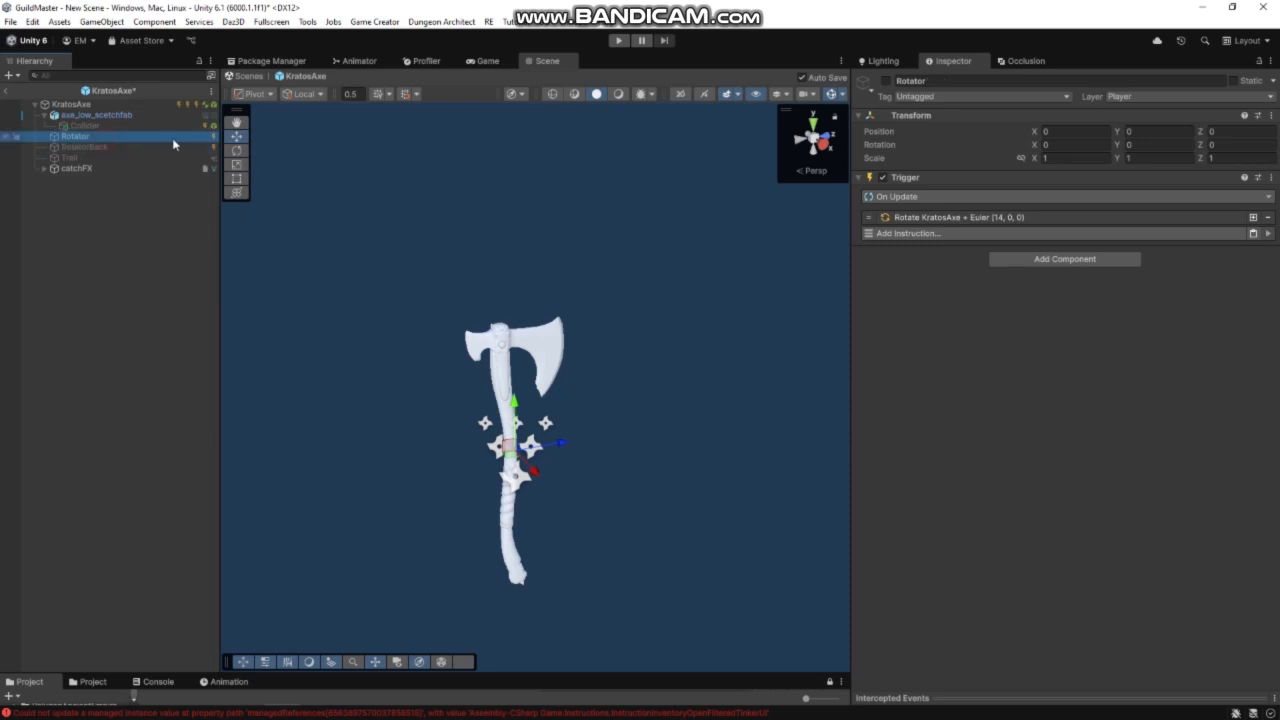
left_click(903, 218)
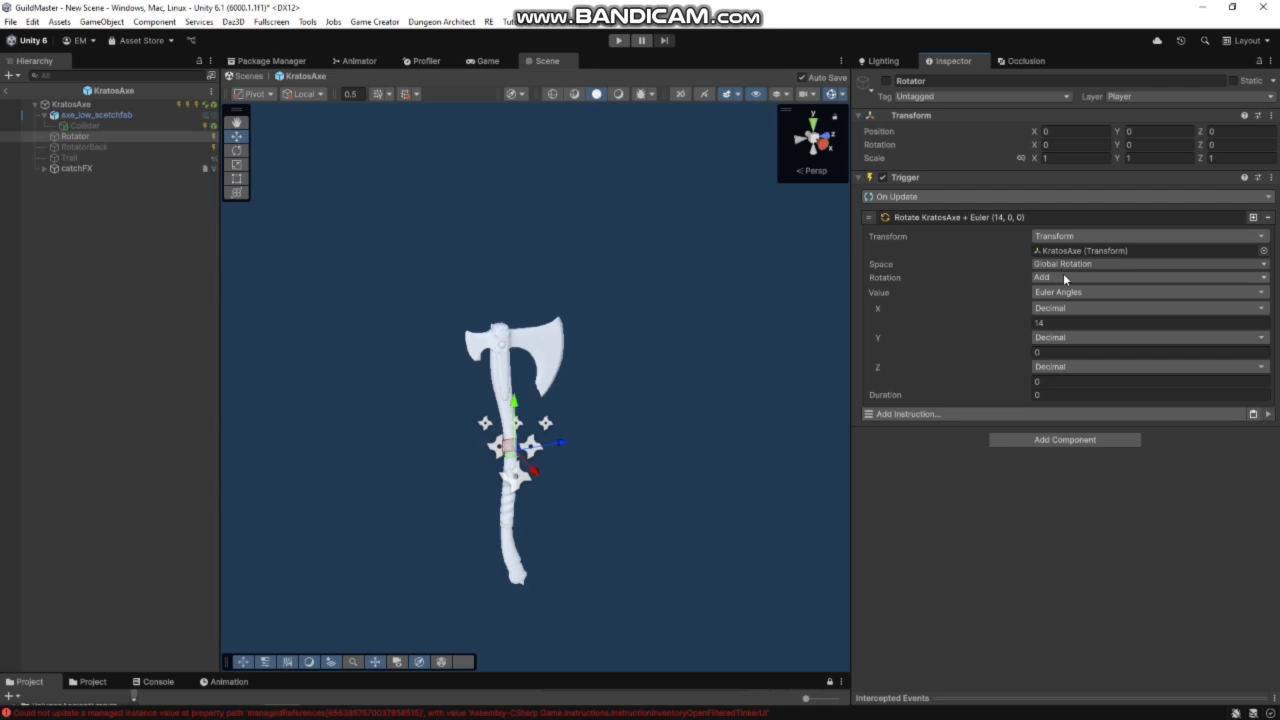
left_click(120, 146)
left_click(960, 217)
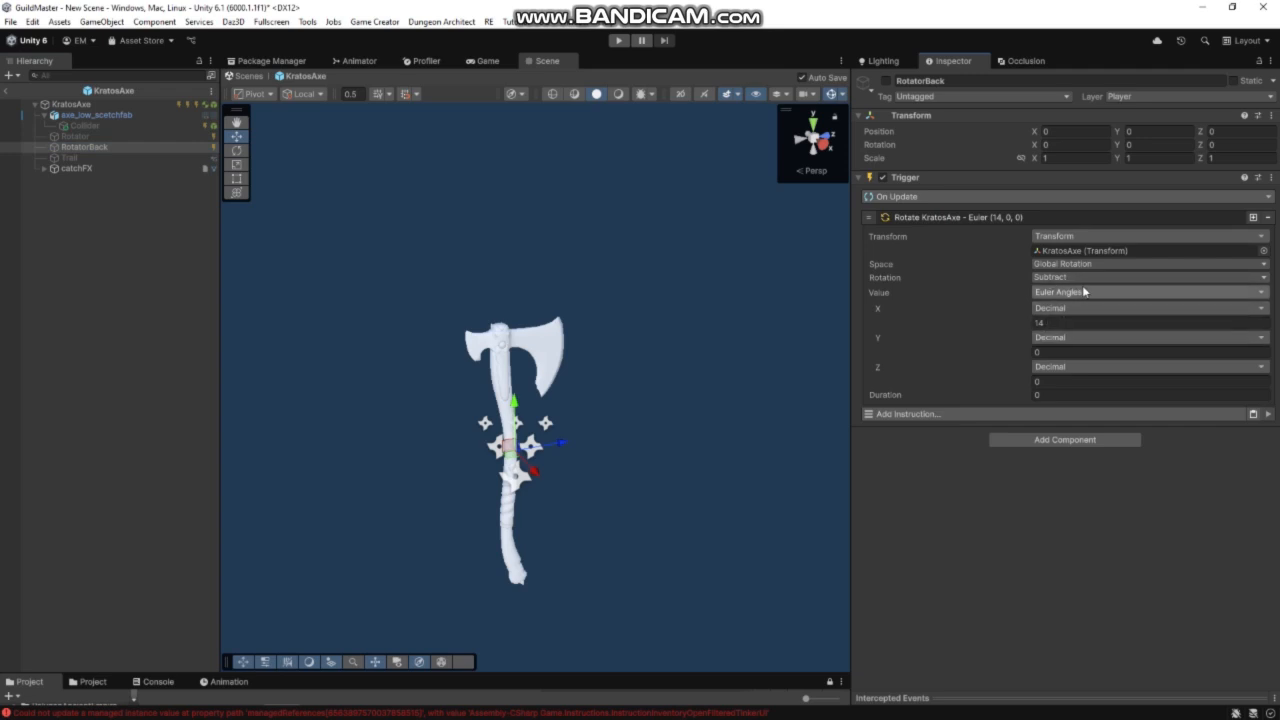
left_click(125, 136)
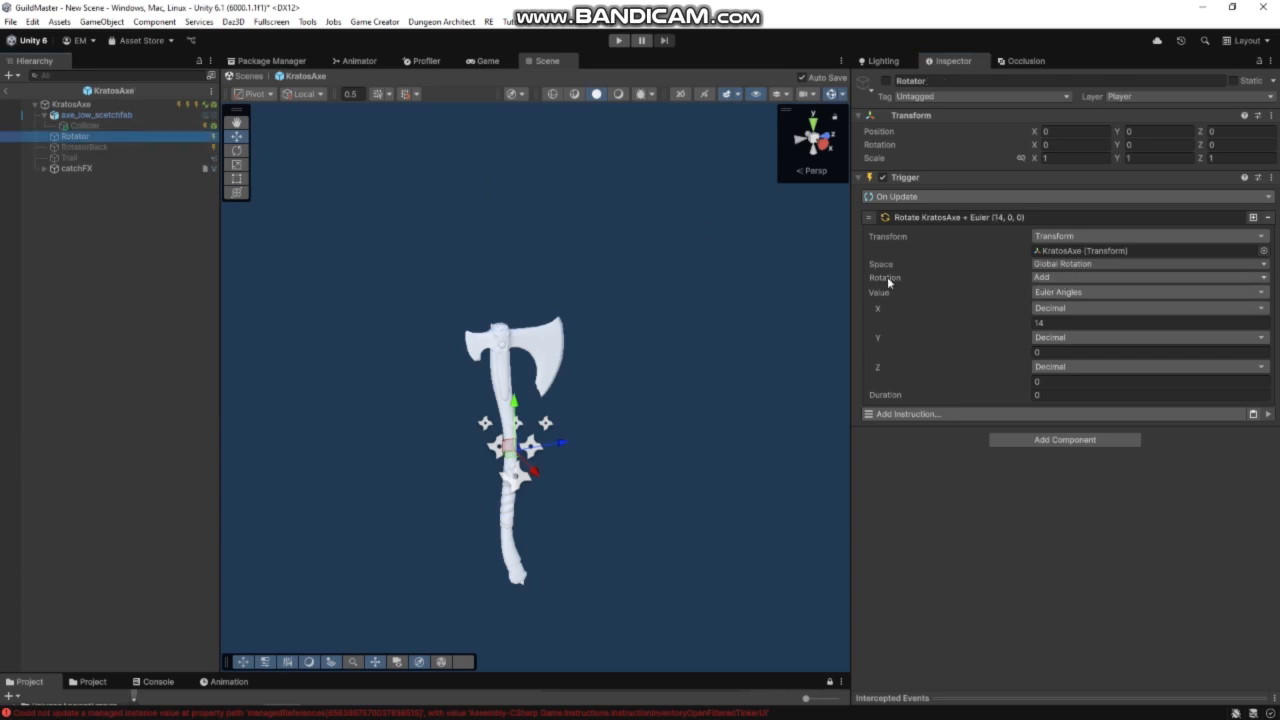
View the Trail object's Trail Renderer settings and briefly activate the Collider object to see its box volume
left_click(69, 157)
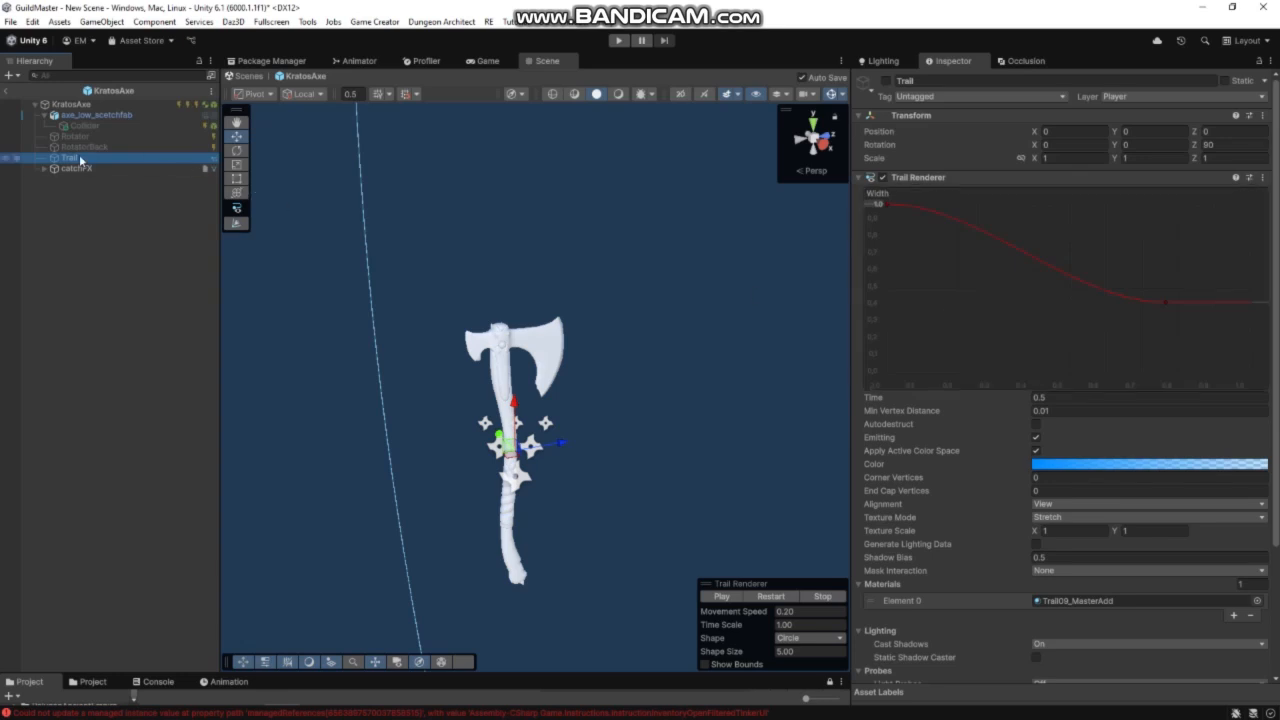
left_click(107, 127)
left_click(885, 81)
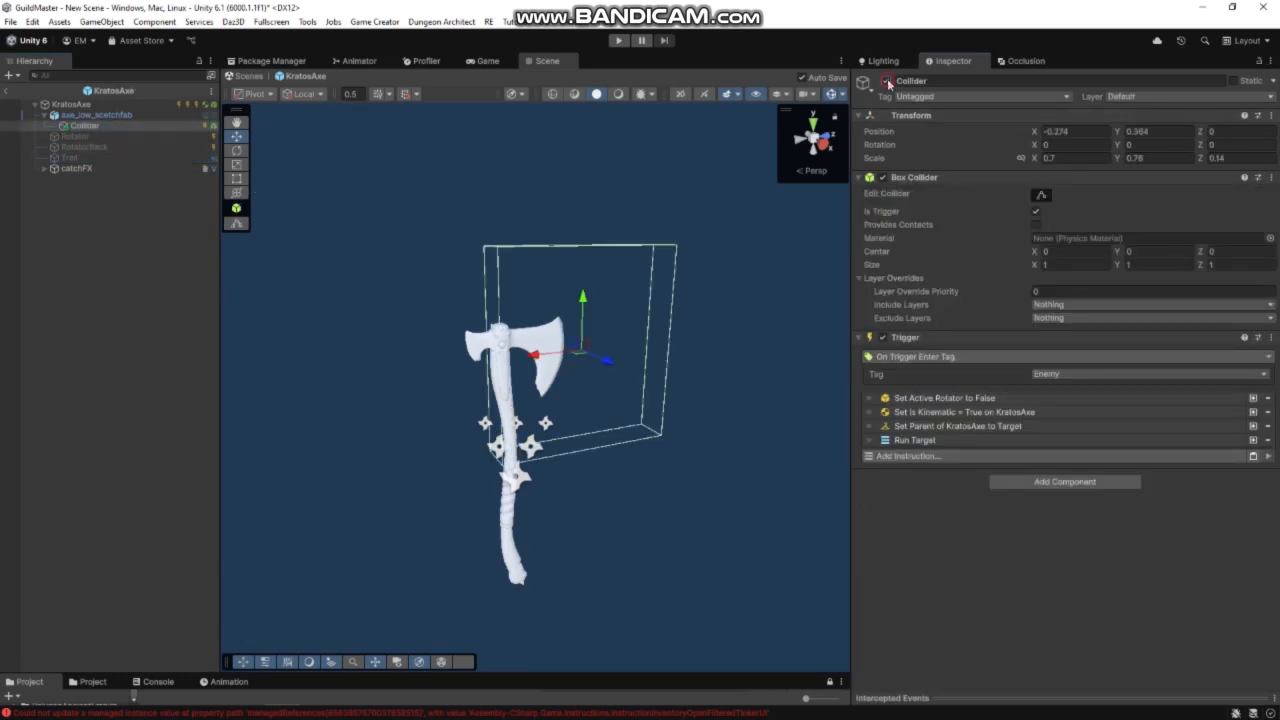
left_click(885, 81)
Inspect the Collider's On Trigger Enter Tag instructions for the parent, Is Kinematic and Rotator settings
left_click(1000, 427)
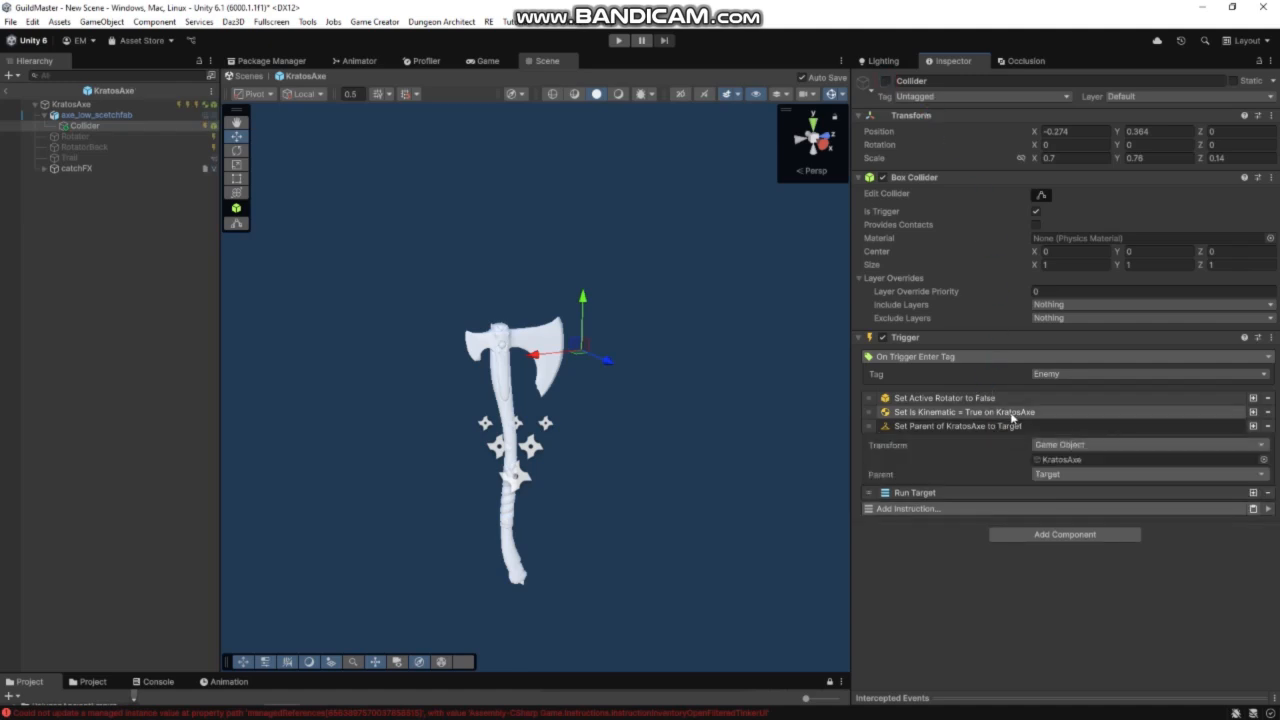
left_click(1012, 414)
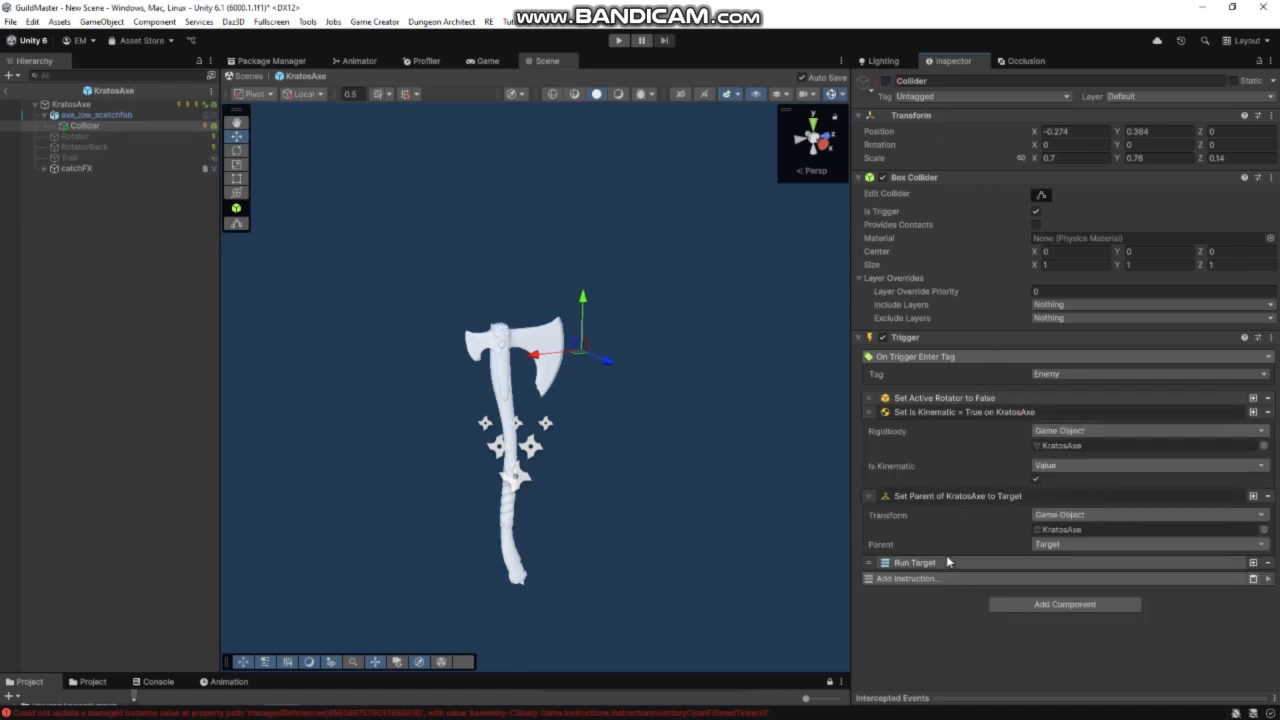
left_click(966, 398)
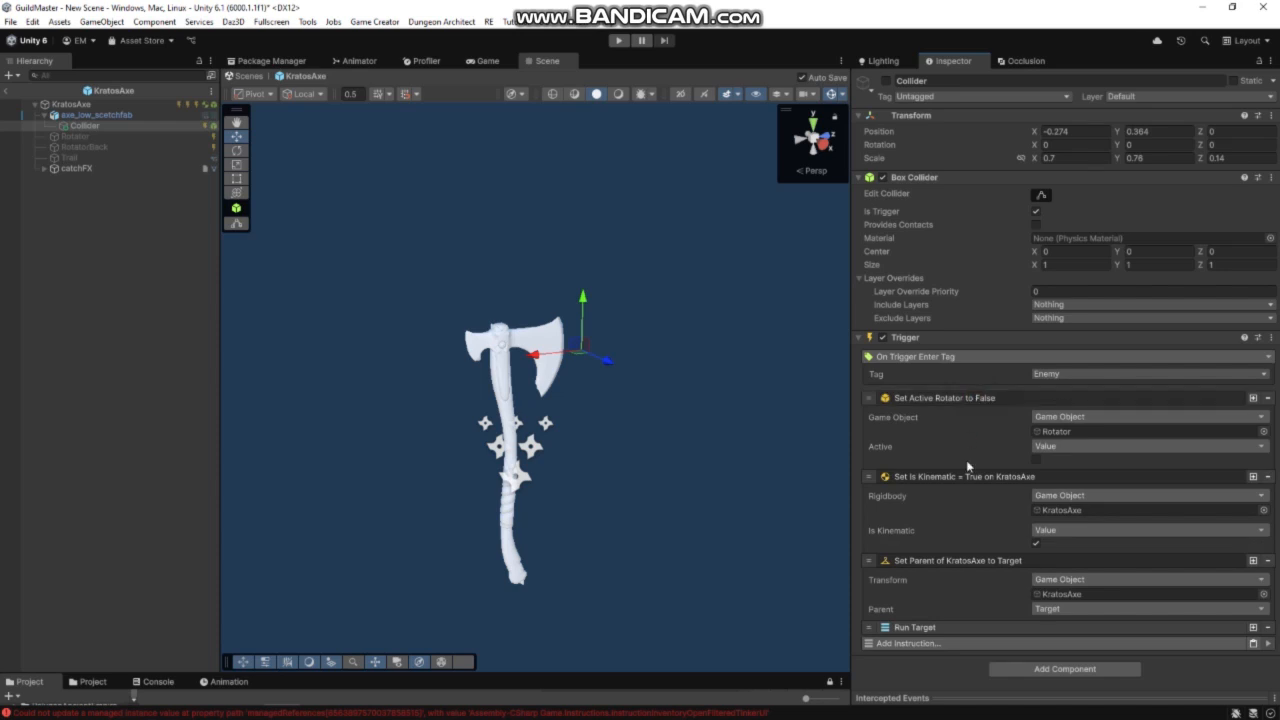
Preview the catchFX particle effect on the axe by restarting its playback
left_click(72, 168)
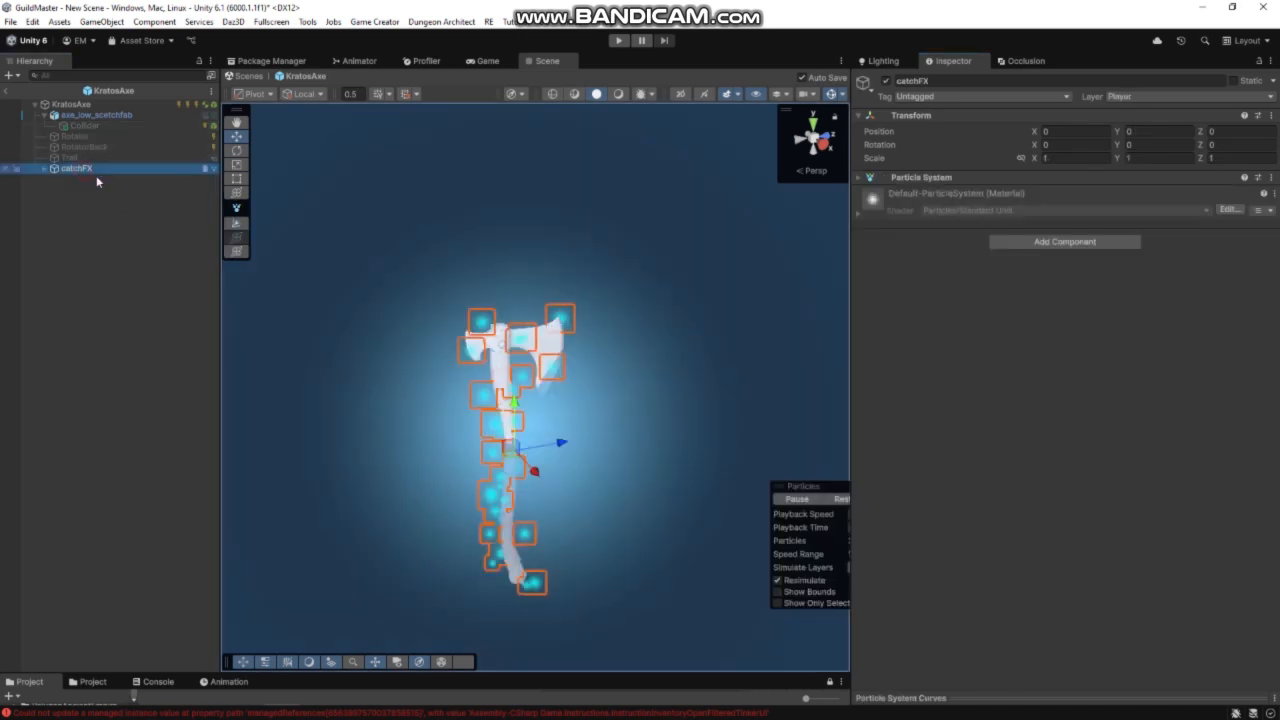
left_click(840, 499)
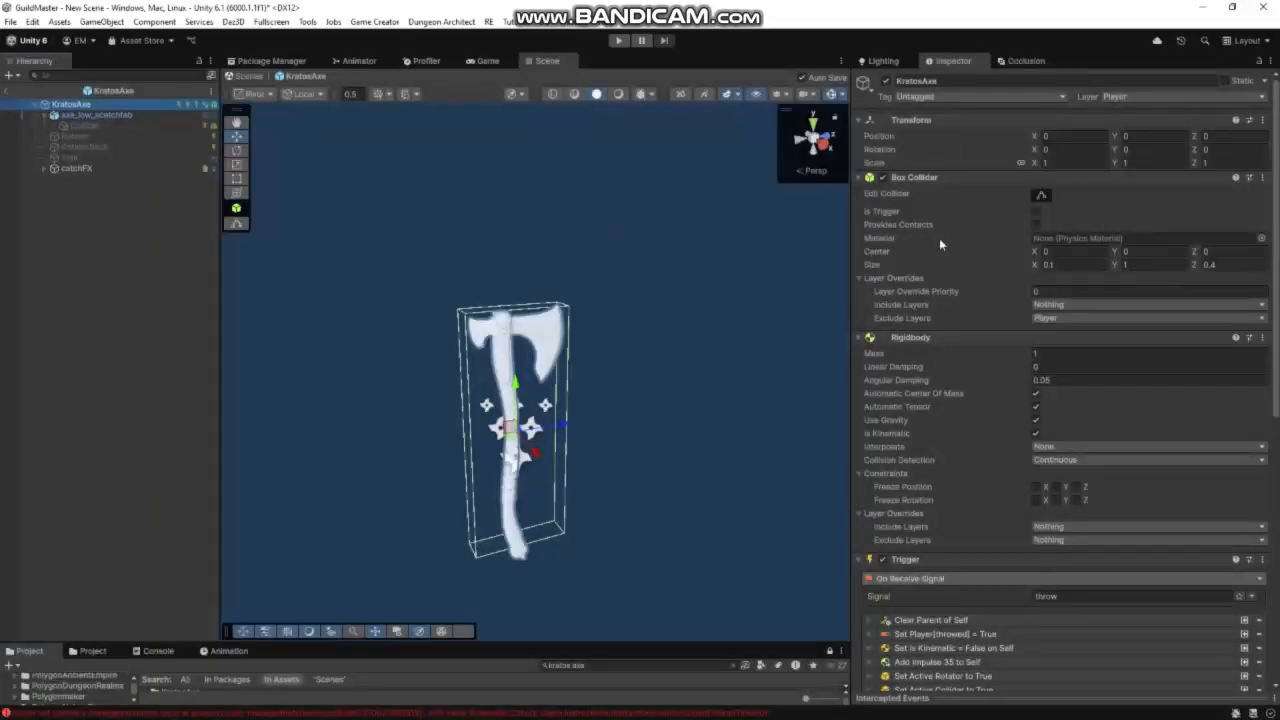
Review the KratosAxe throw trigger's Set Active instructions and their references to the Rotator, Collider and Trail
scroll(955, 307, "down", 6)
scroll(985, 284, "down", 2)
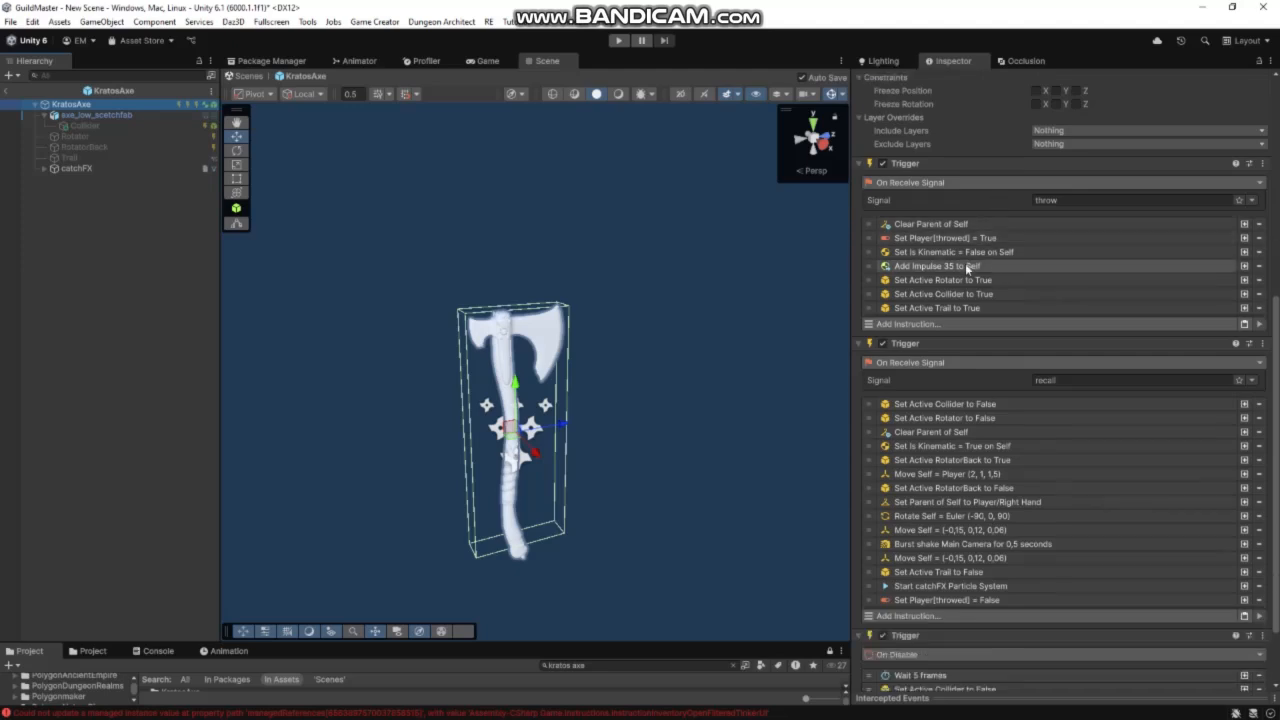
left_click(986, 307)
left_click(980, 294)
left_click(975, 281)
scroll(1042, 312, "down", 7)
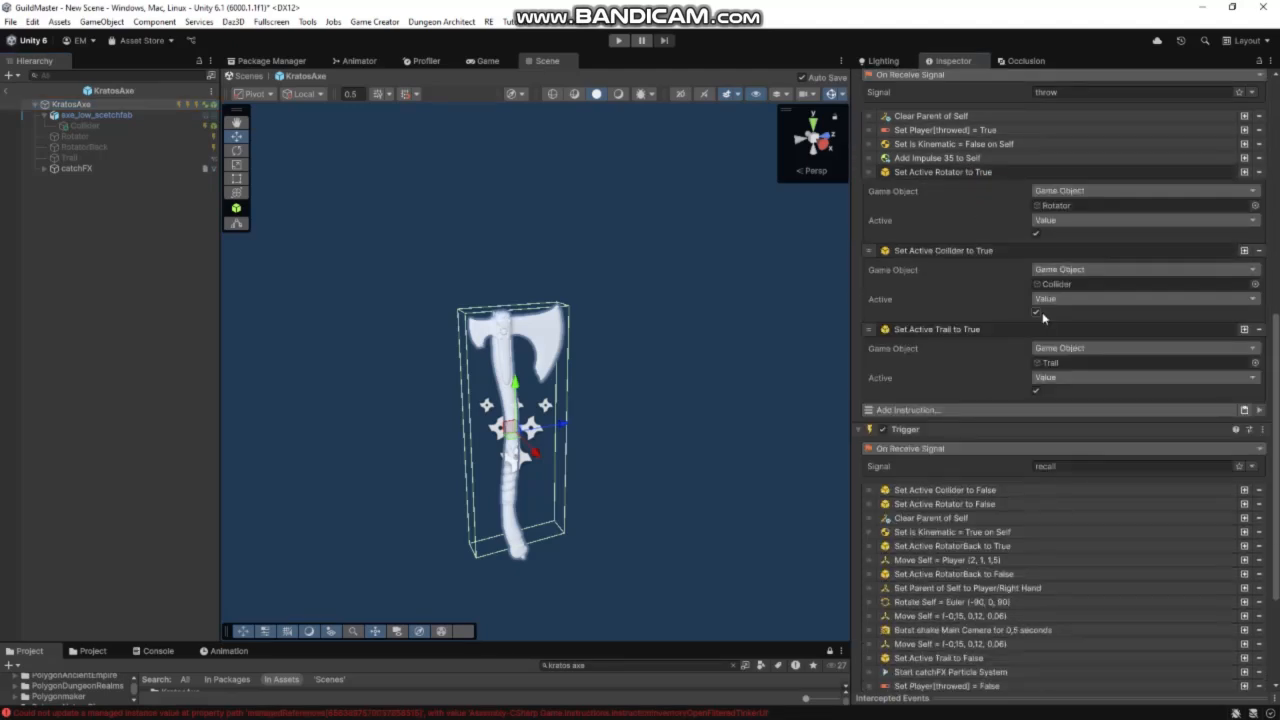
Review the recall trigger's Set Active instructions and their references to the Collider, Rotator, RotatorBack and Trail
left_click(966, 319)
left_click(968, 398)
scroll(968, 400, "down", 2)
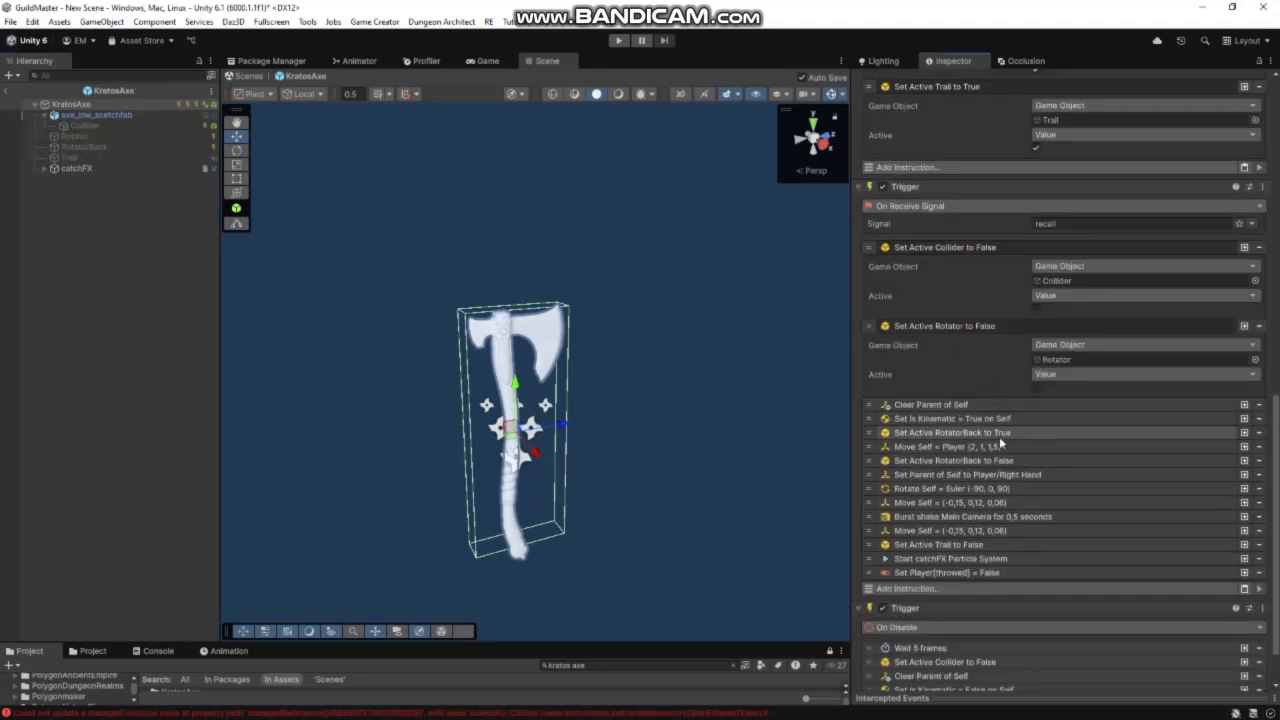
left_click(1010, 460)
left_click(1032, 433)
scroll(1034, 440, "down", 4)
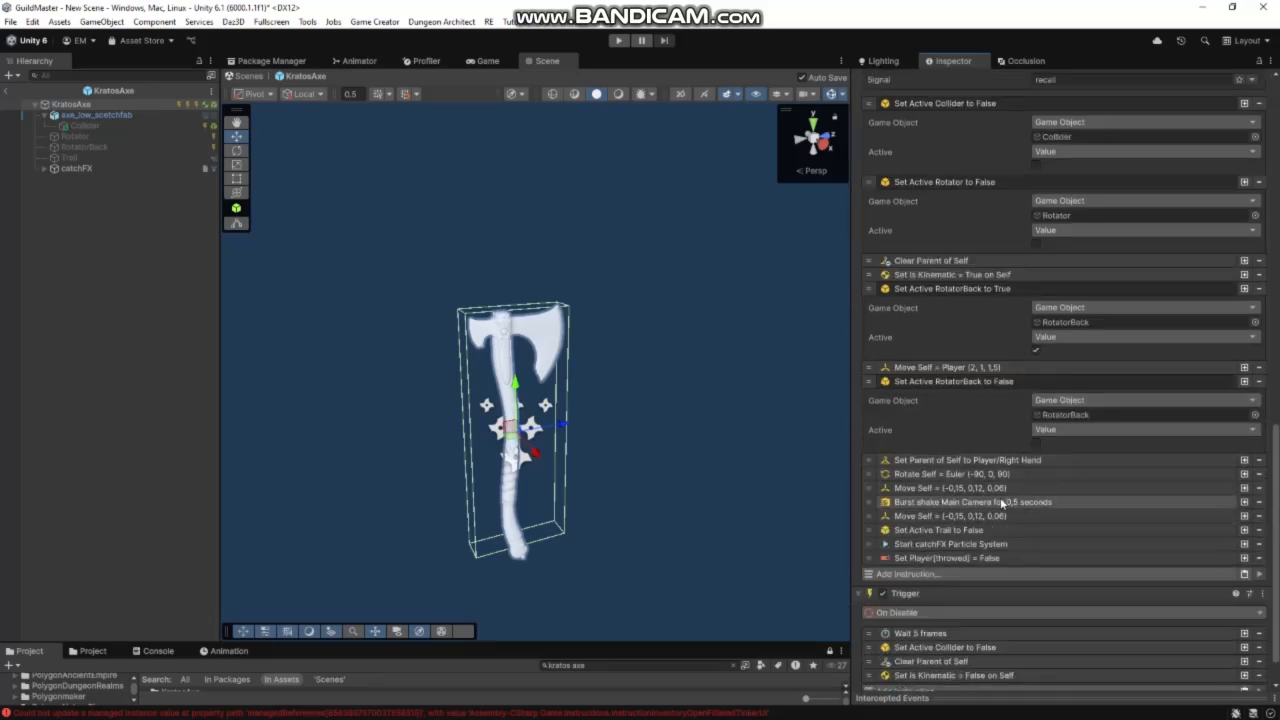
left_click(1017, 533)
scroll(1017, 533, "down", 2)
Return to the scene and inspect the triggers on the Player's Combat, Attack and Aim objects
left_click(7, 92)
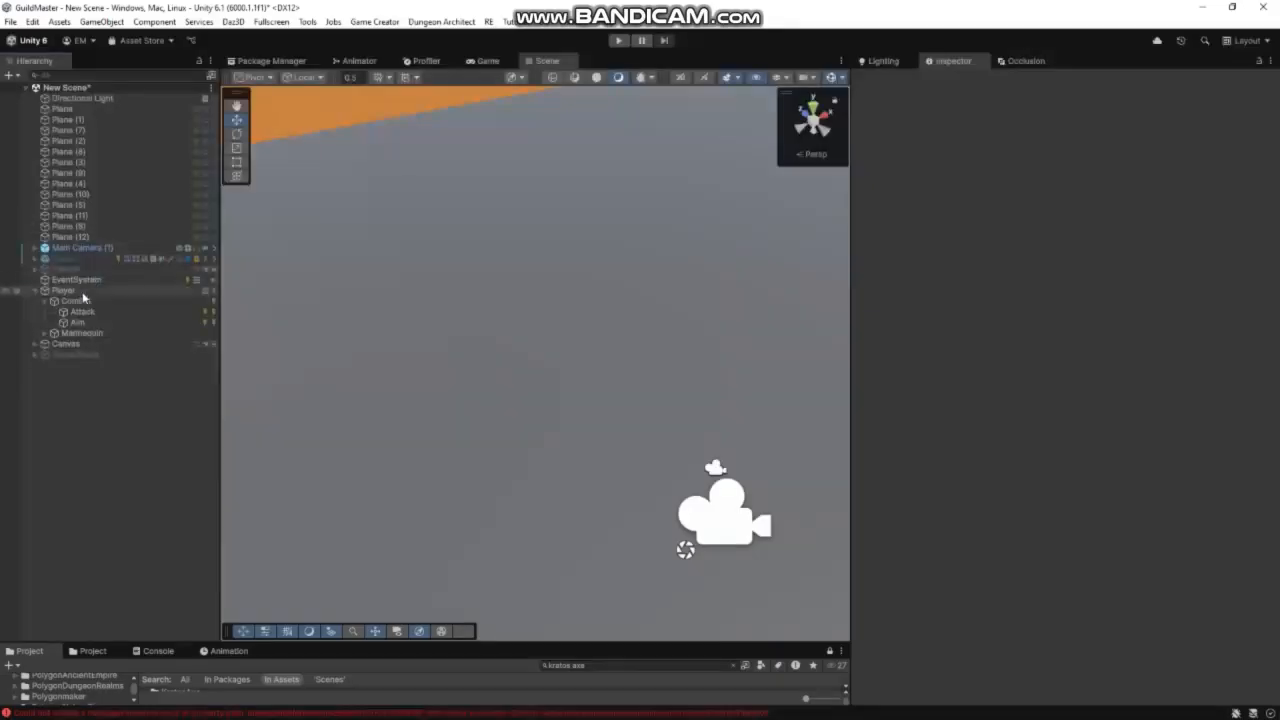
left_click(83, 299)
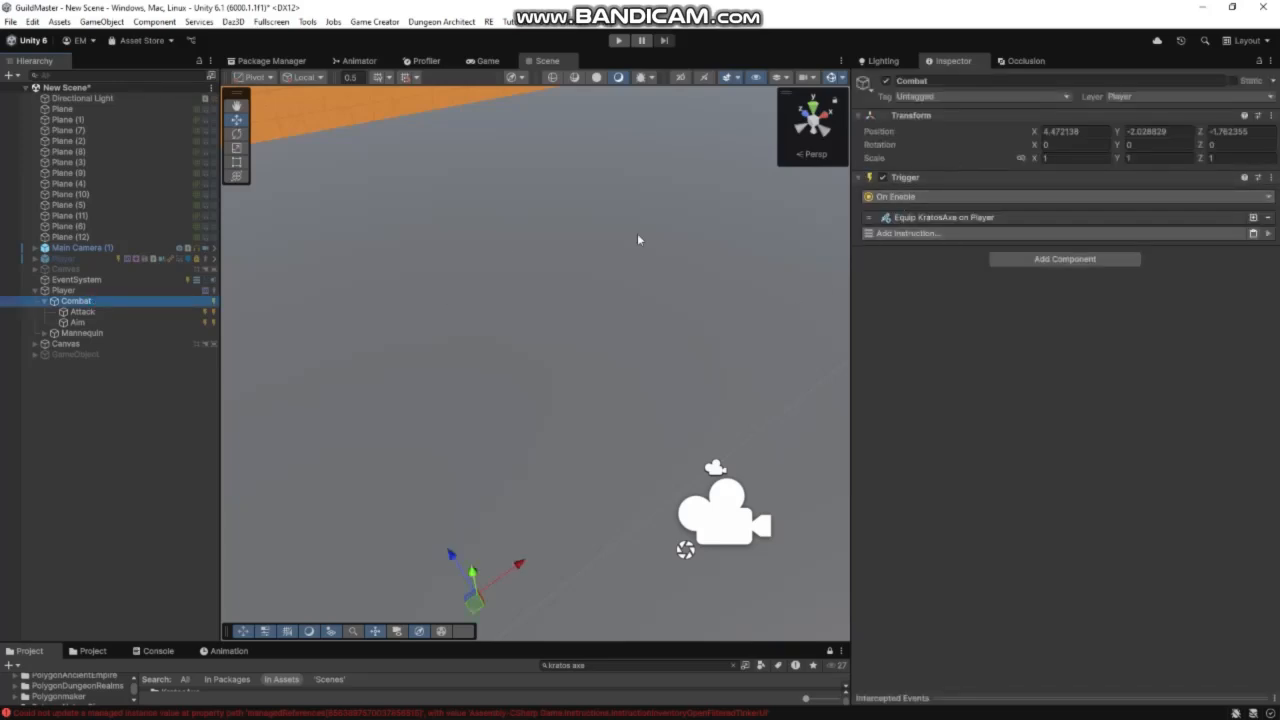
left_click(120, 311)
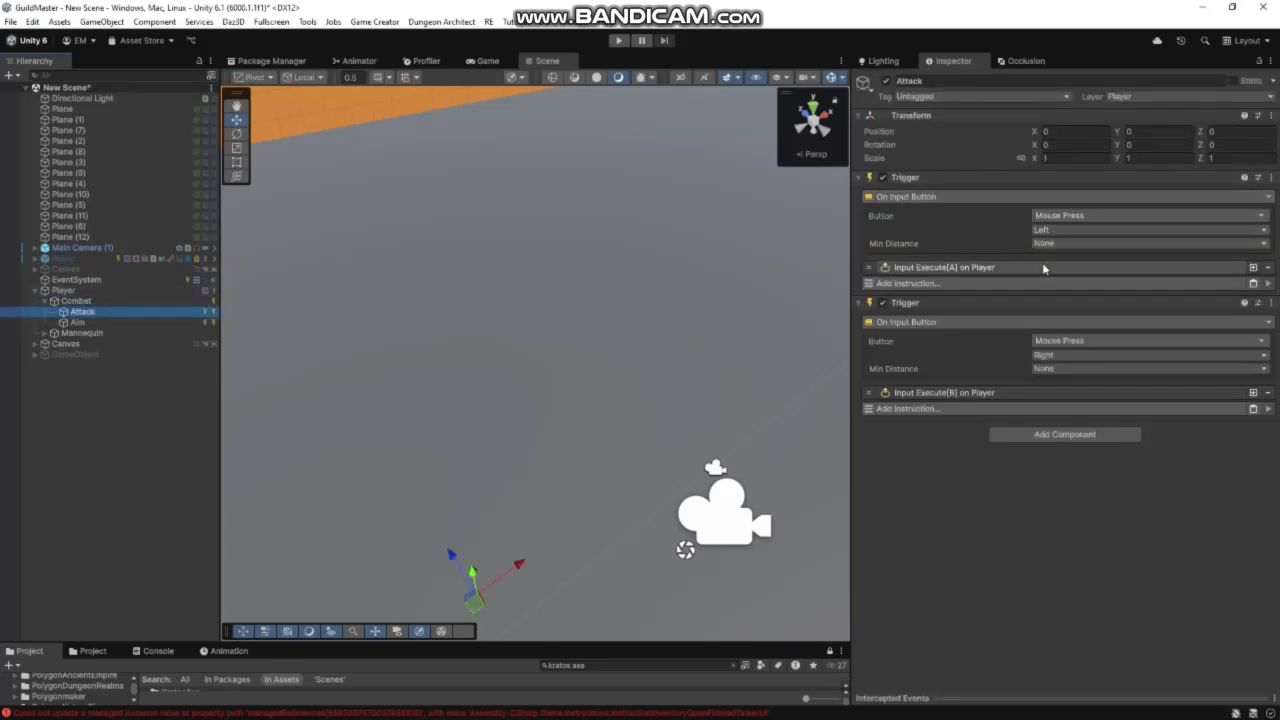
left_click(105, 322)
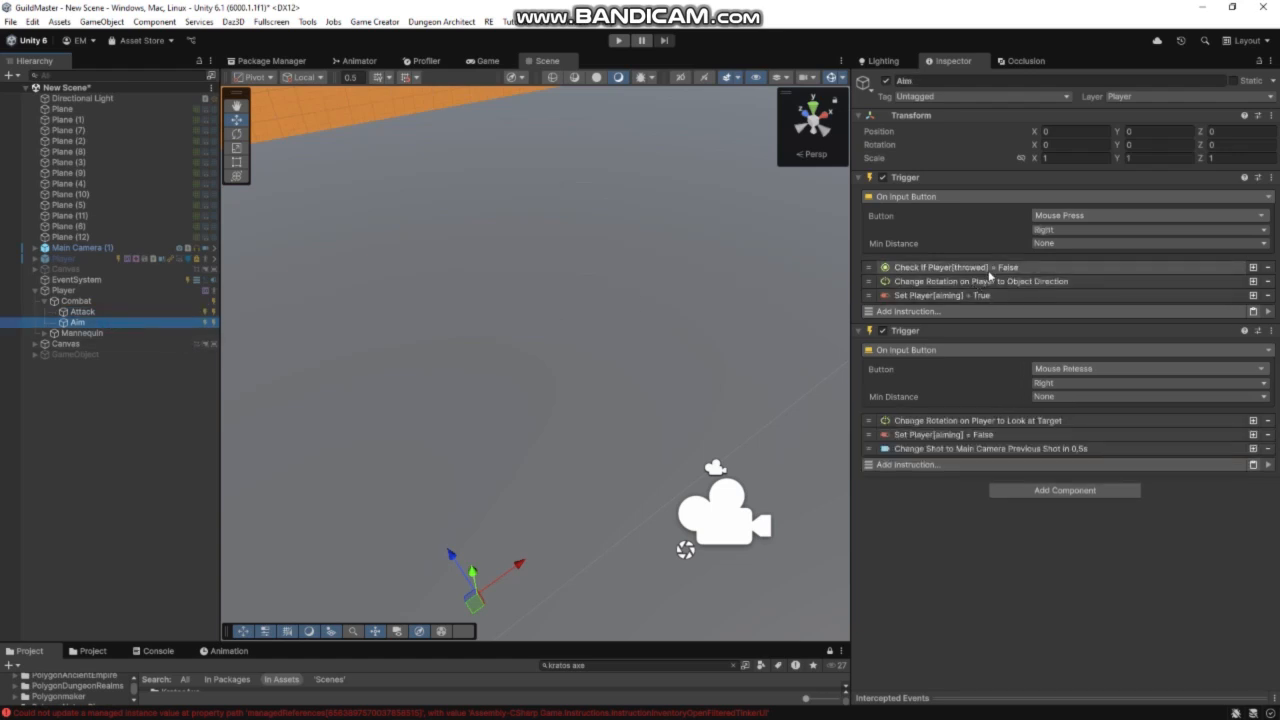
left_click(1019, 268)
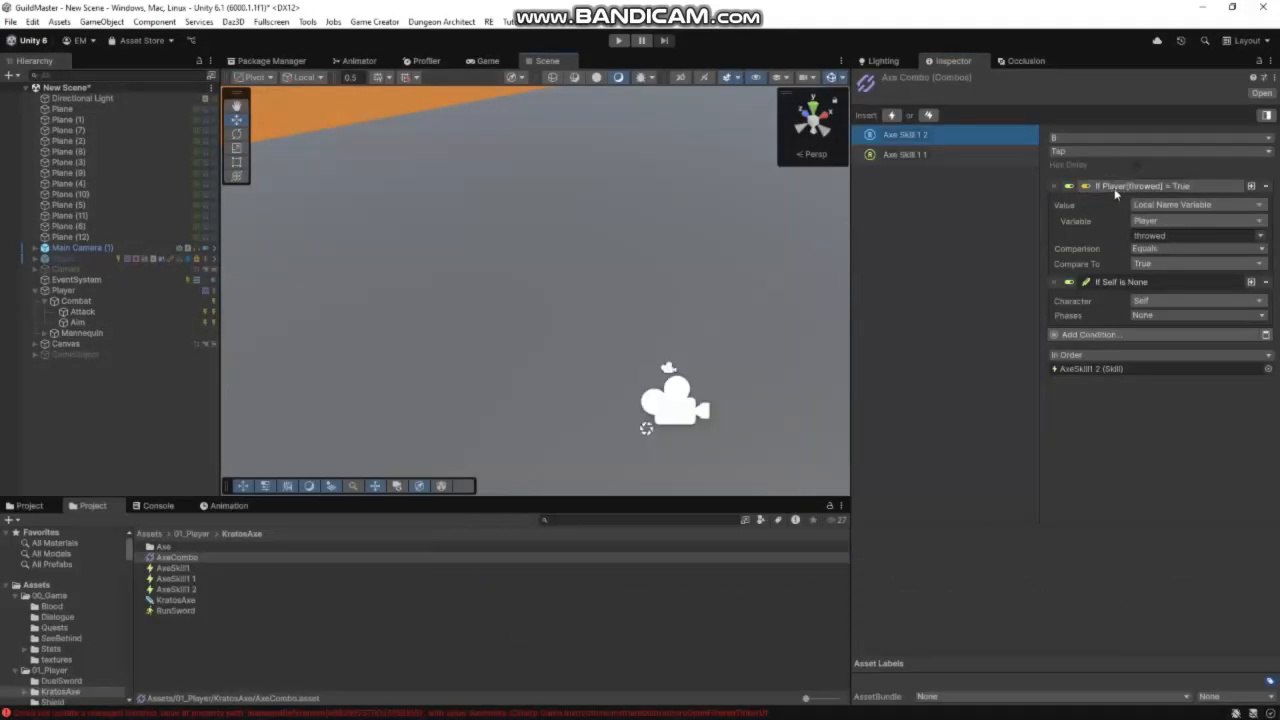
Inspect the conditions of the Axe Skill 1 1 entry in the Axe Combo asset
left_click(905, 154)
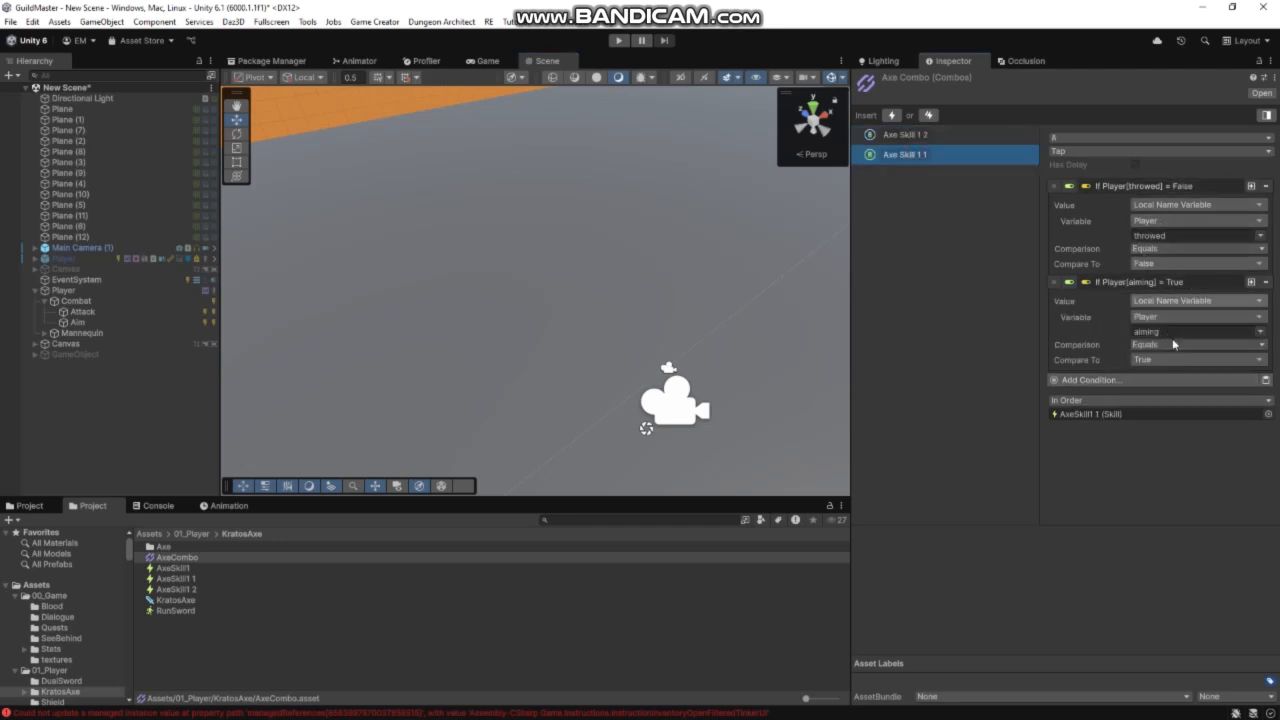